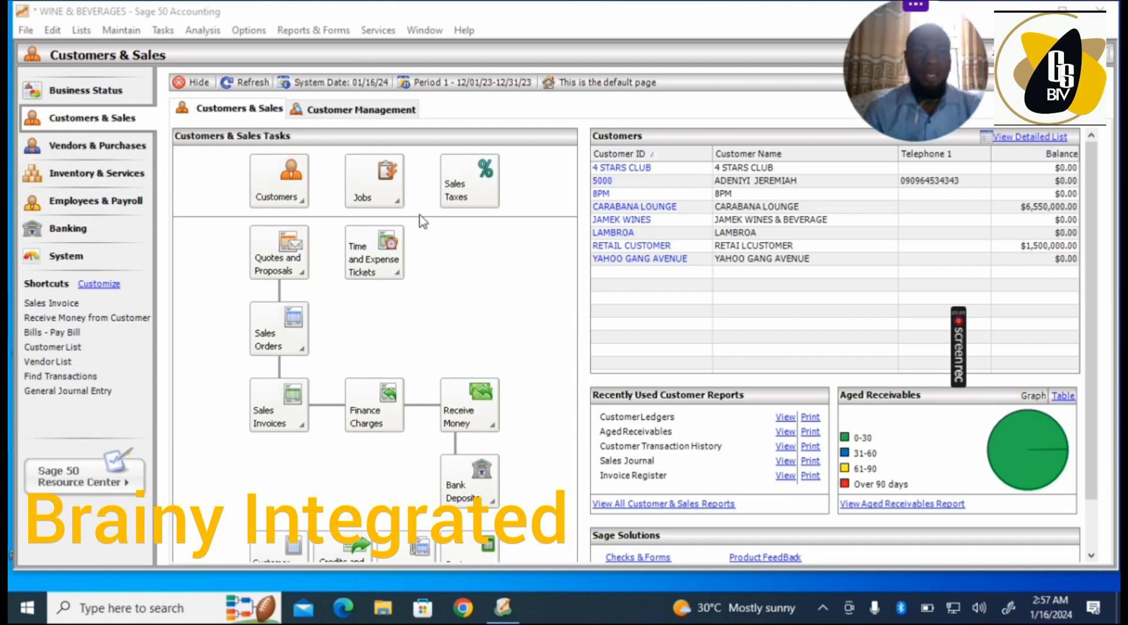
Step: Start a new sales invoice and select CARABANA LOUNGE as its customer
{"action": "left_click", "coordinate": [162, 31]}
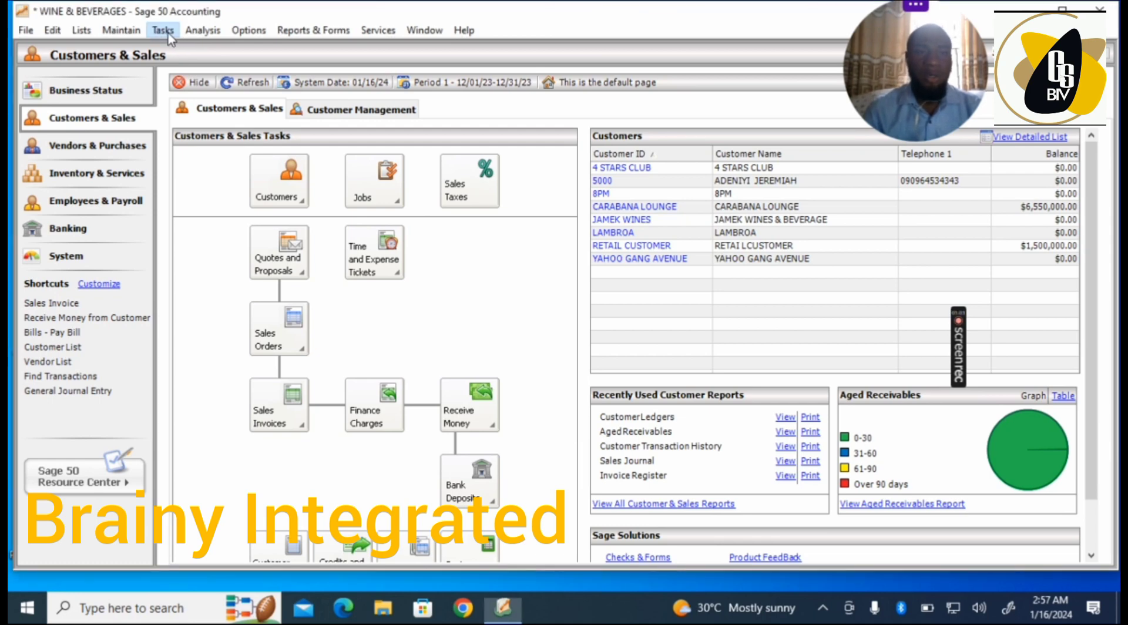
{"action": "left_click", "coordinate": [167, 34]}
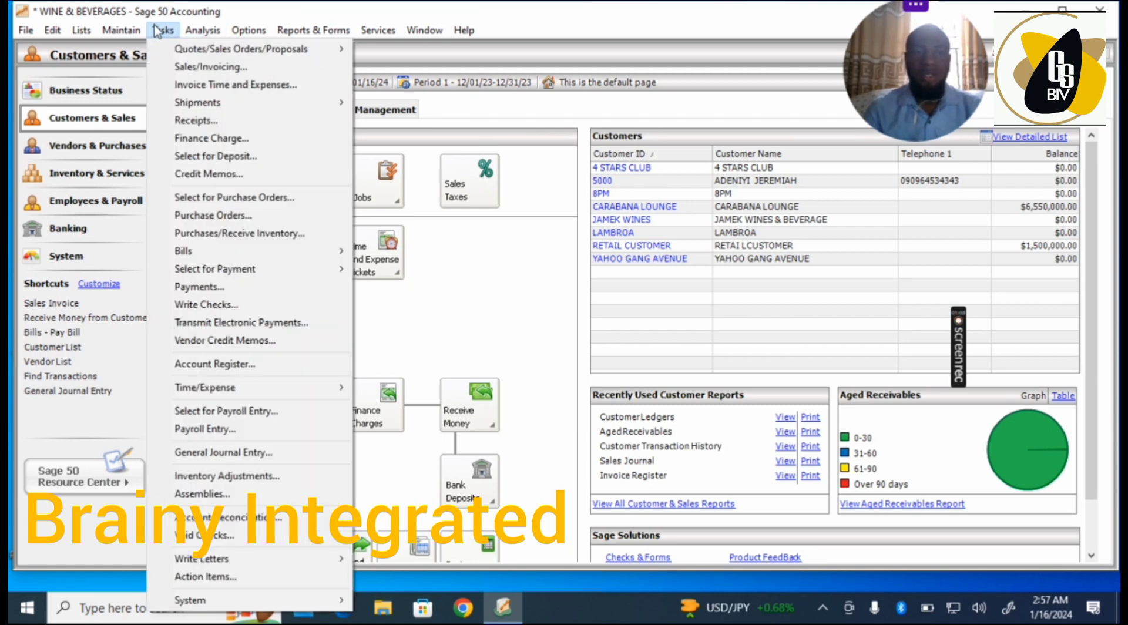
{"action": "mouse_move", "coordinate": [187, 54]}
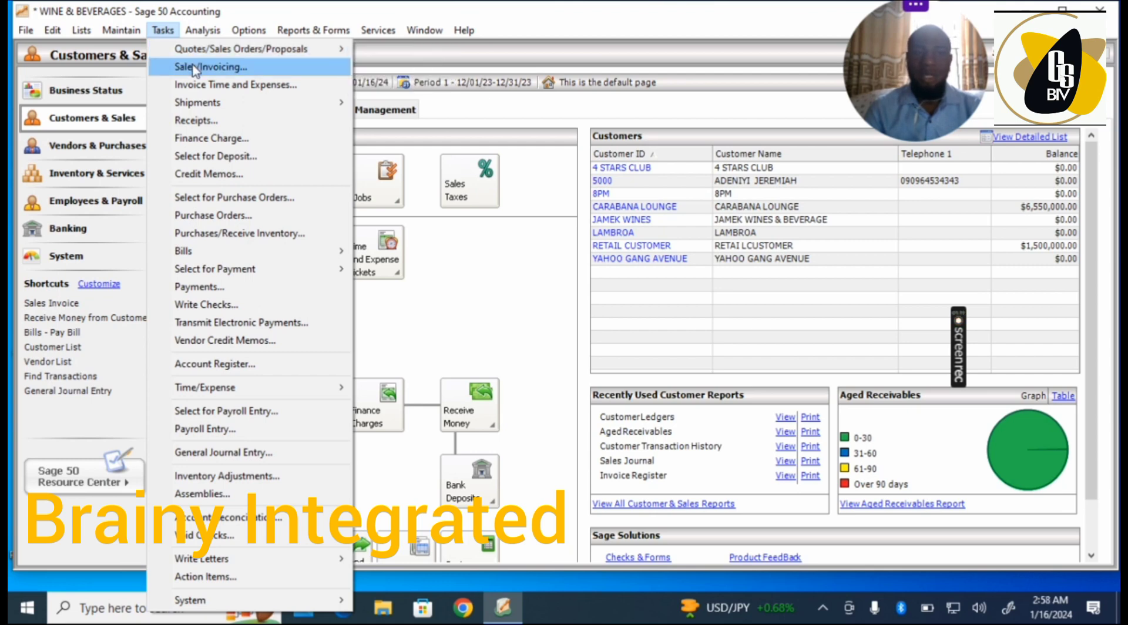
{"action": "left_click", "coordinate": [195, 68]}
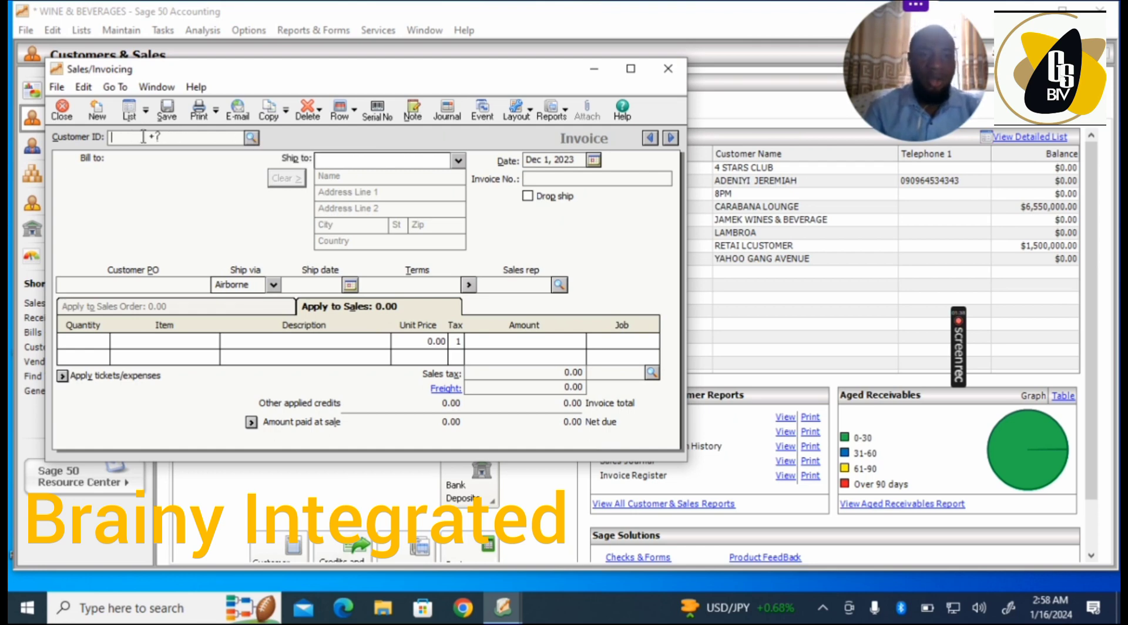
{"action": "left_click", "coordinate": [251, 138]}
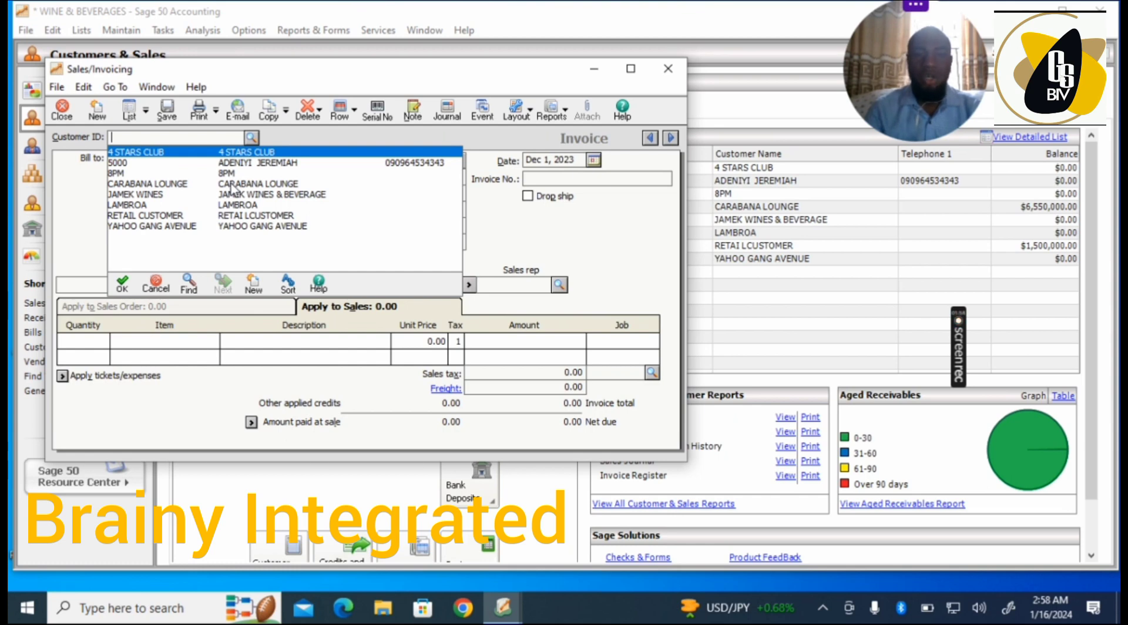
{"action": "key", "text": "Down"}
{"action": "key", "text": "Down"}
{"action": "key", "text": "Down"}
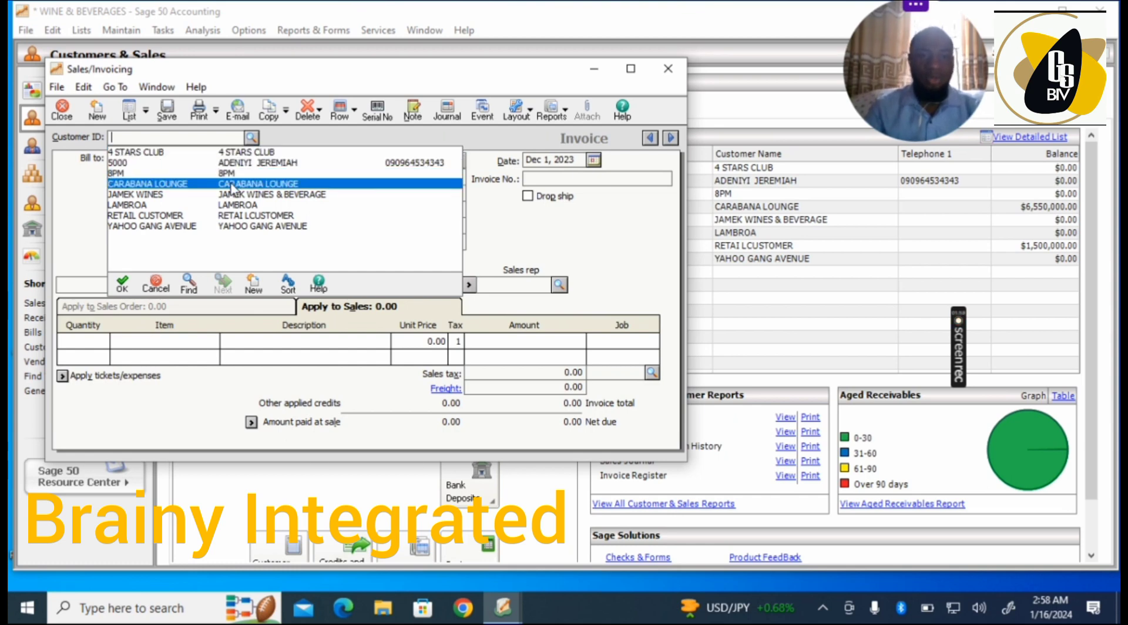
{"action": "double_click", "coordinate": [232, 189]}
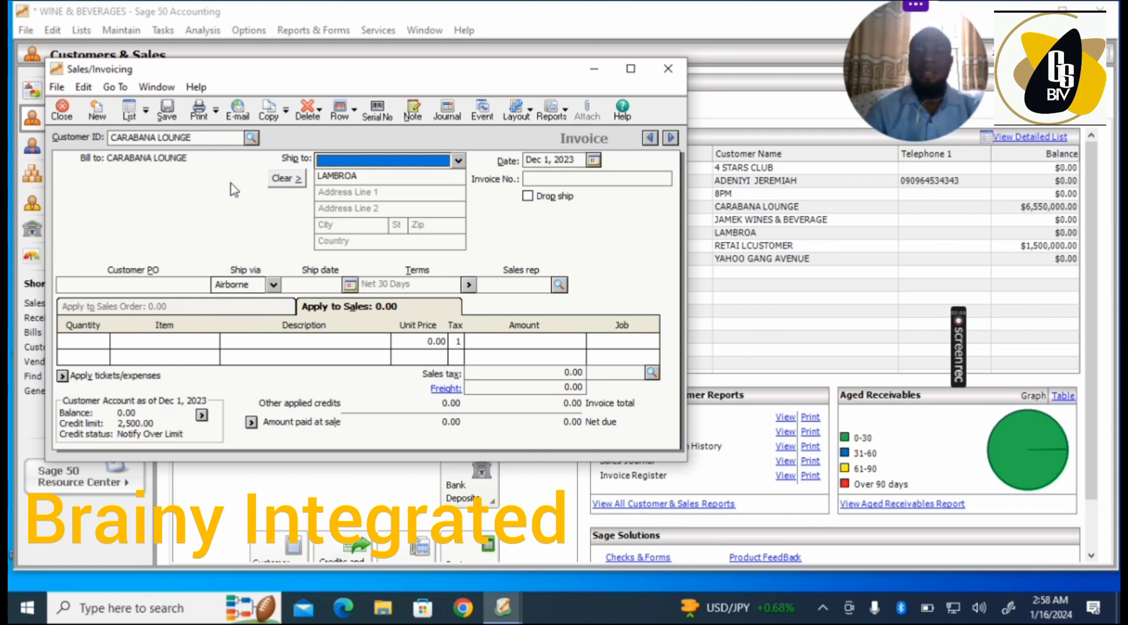
Step: Set the invoice date to January 16, 2024 and the invoice number to 15
{"action": "left_click", "coordinate": [594, 160]}
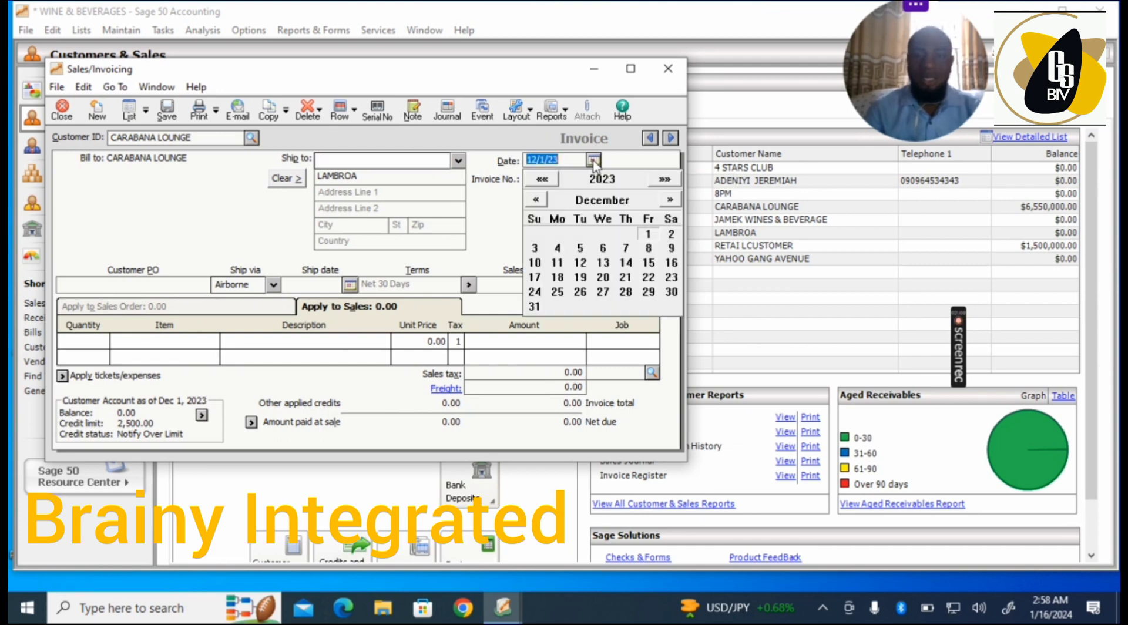
{"action": "left_click", "coordinate": [537, 199]}
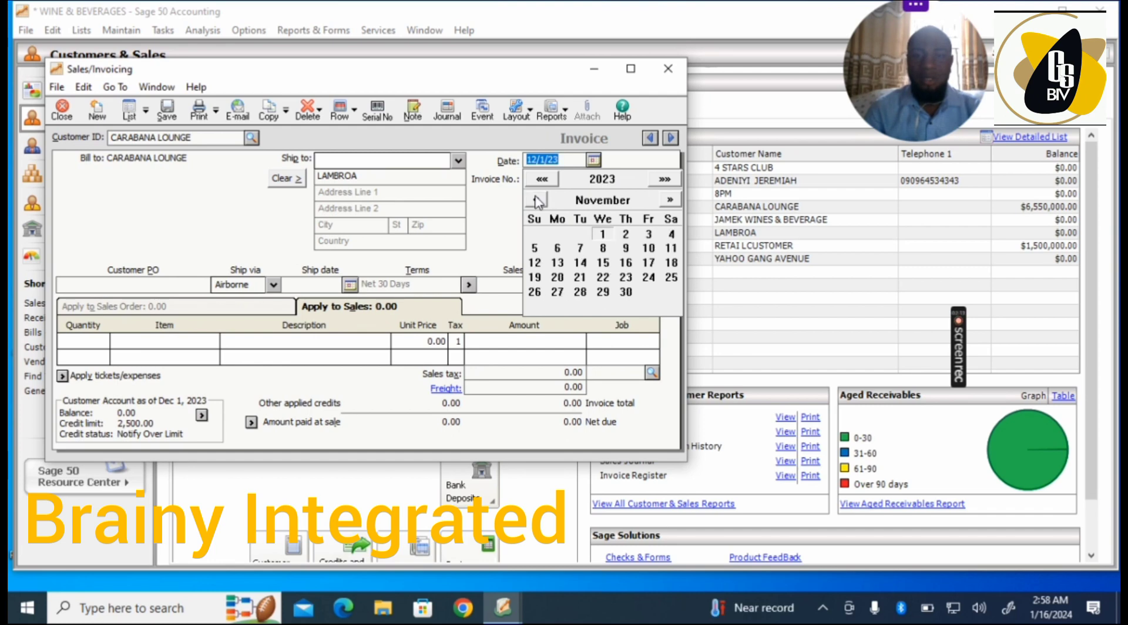
{"action": "left_click", "coordinate": [536, 199]}
{"action": "left_click", "coordinate": [537, 200]}
{"action": "left_click", "coordinate": [536, 199]}
{"action": "left_click", "coordinate": [536, 199]}
{"action": "left_click", "coordinate": [536, 200]}
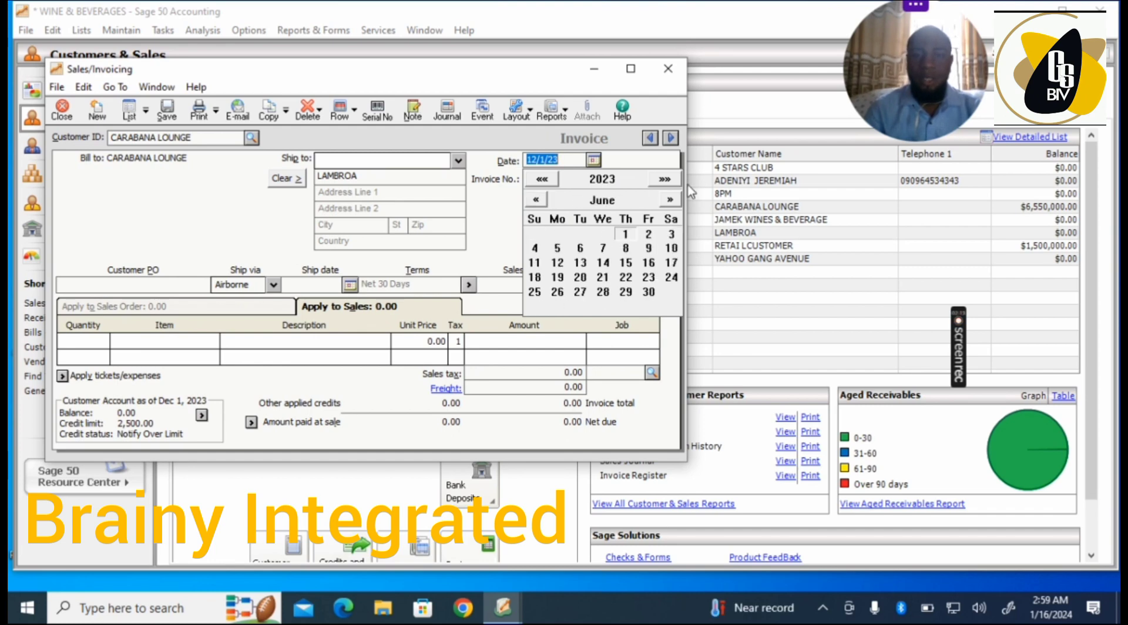
{"action": "left_click", "coordinate": [673, 180]}
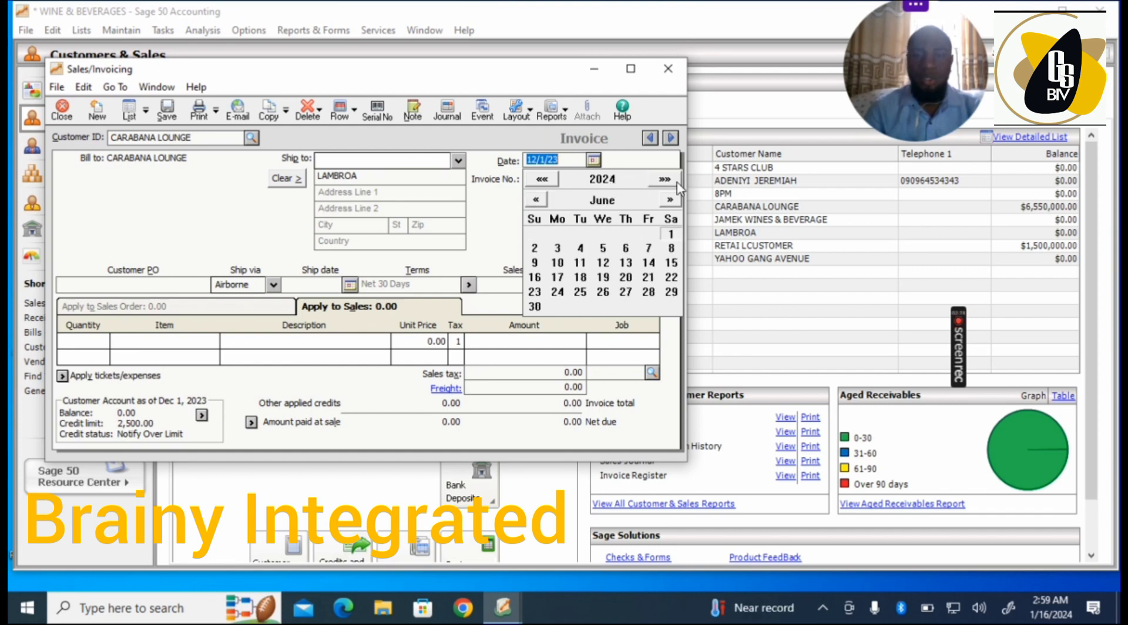
{"action": "left_click", "coordinate": [543, 201]}
{"action": "left_click", "coordinate": [543, 202]}
{"action": "left_click", "coordinate": [542, 201]}
{"action": "left_click", "coordinate": [542, 201]}
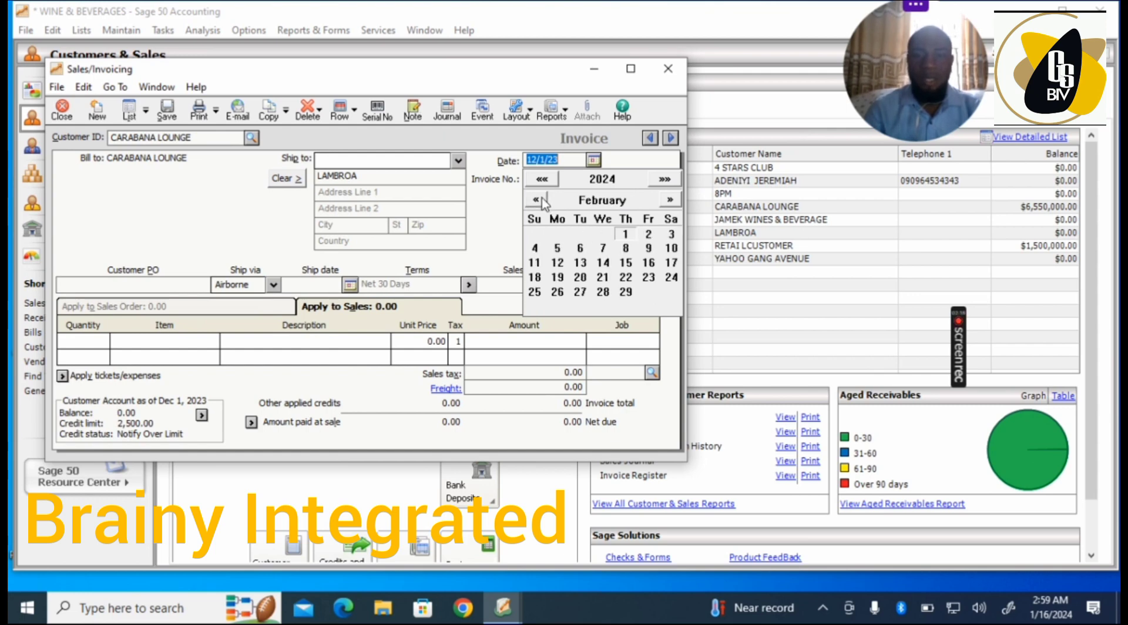
{"action": "left_click", "coordinate": [541, 198]}
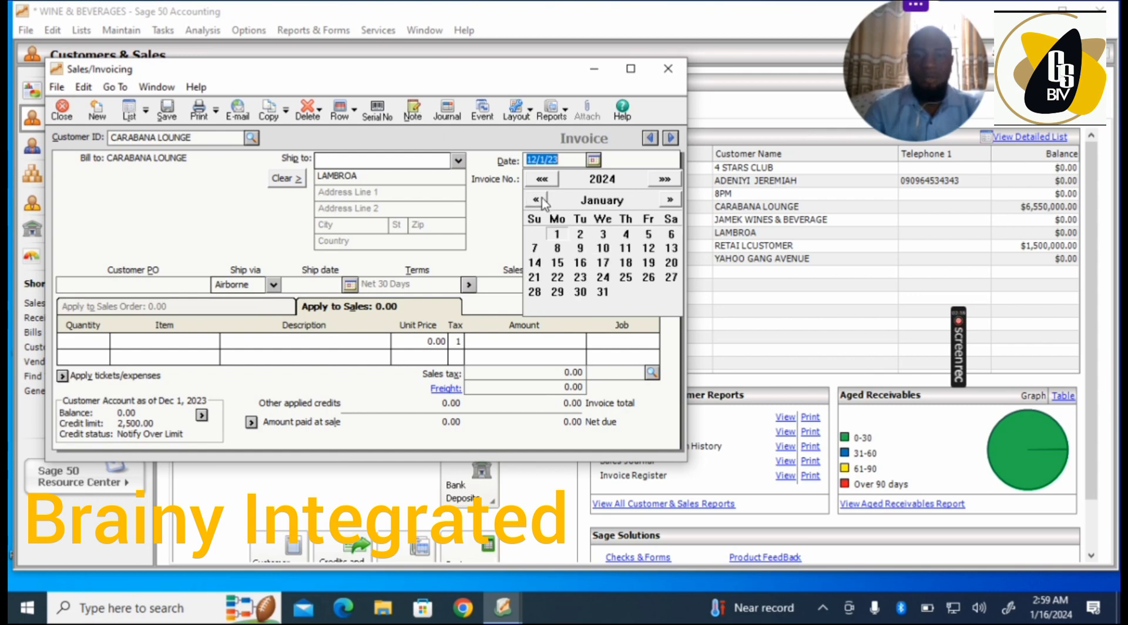
{"action": "left_click", "coordinate": [584, 266]}
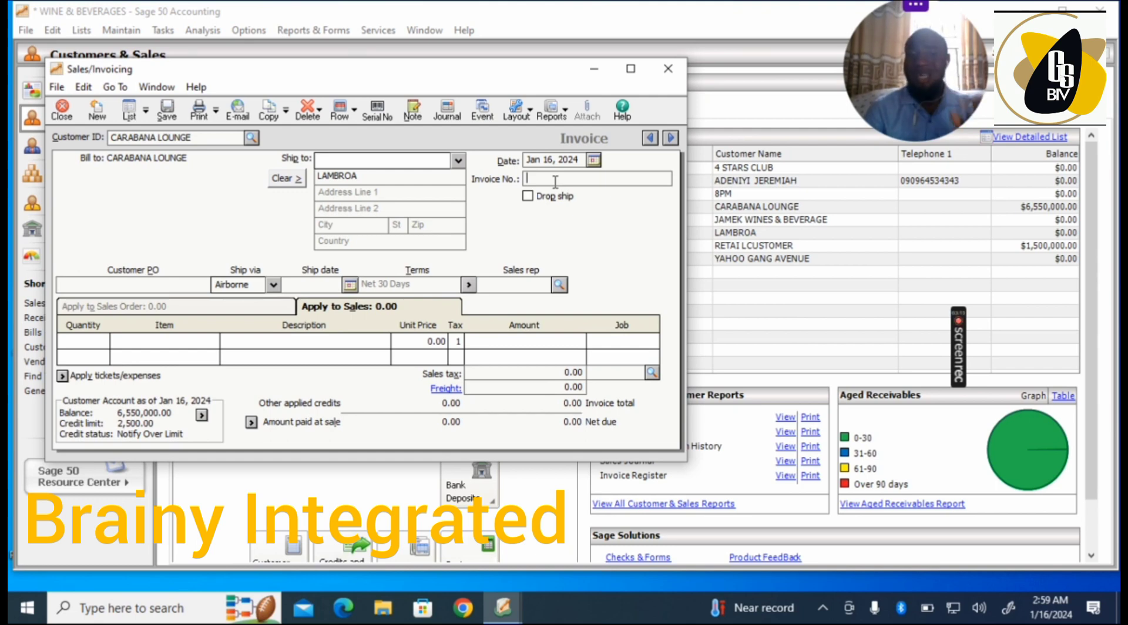
{"action": "type", "text": "15"}
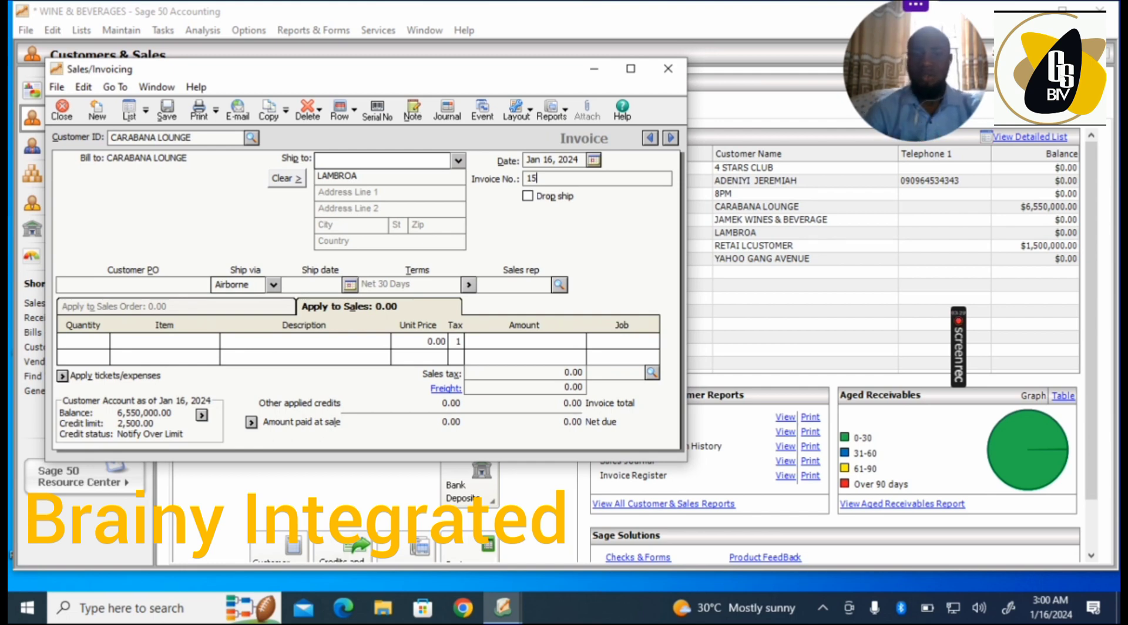
Step: Maximize the invoice window and fill the first sales line with quantity 30 of item 100, JACKDANIELS
{"action": "left_click", "coordinate": [98, 341]}
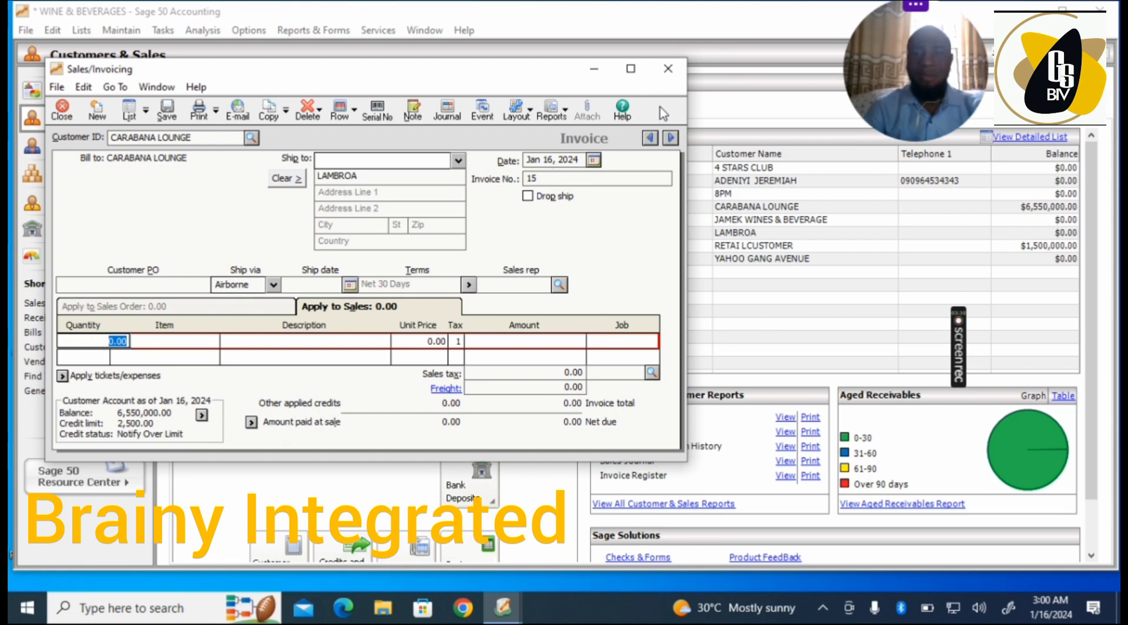
{"action": "left_click", "coordinate": [637, 76]}
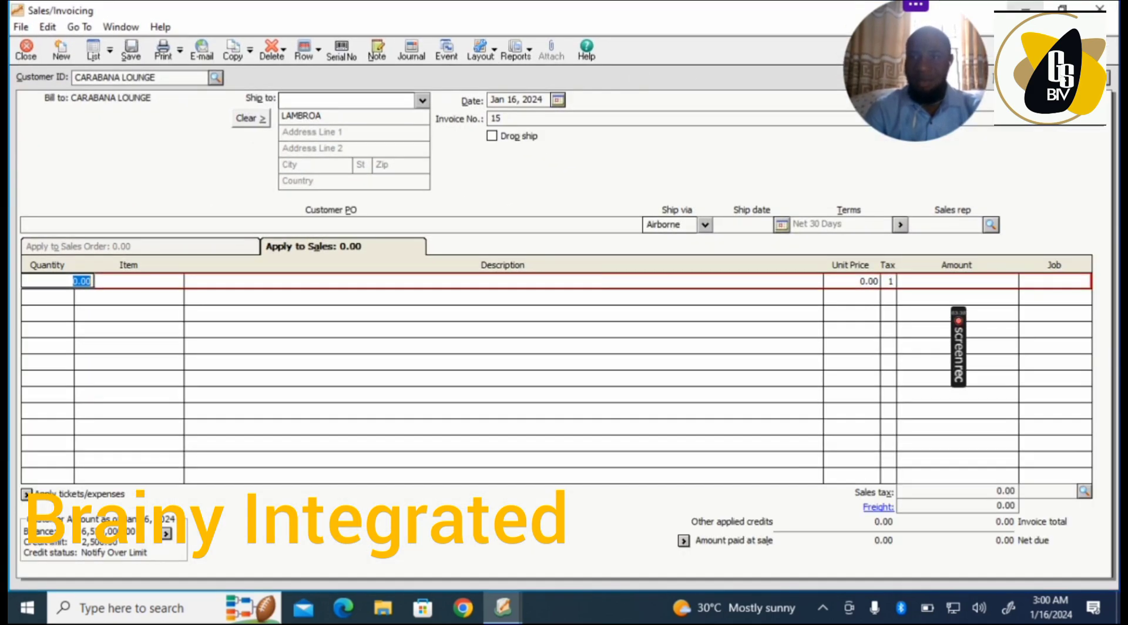
{"action": "left_click", "coordinate": [1062, 9]}
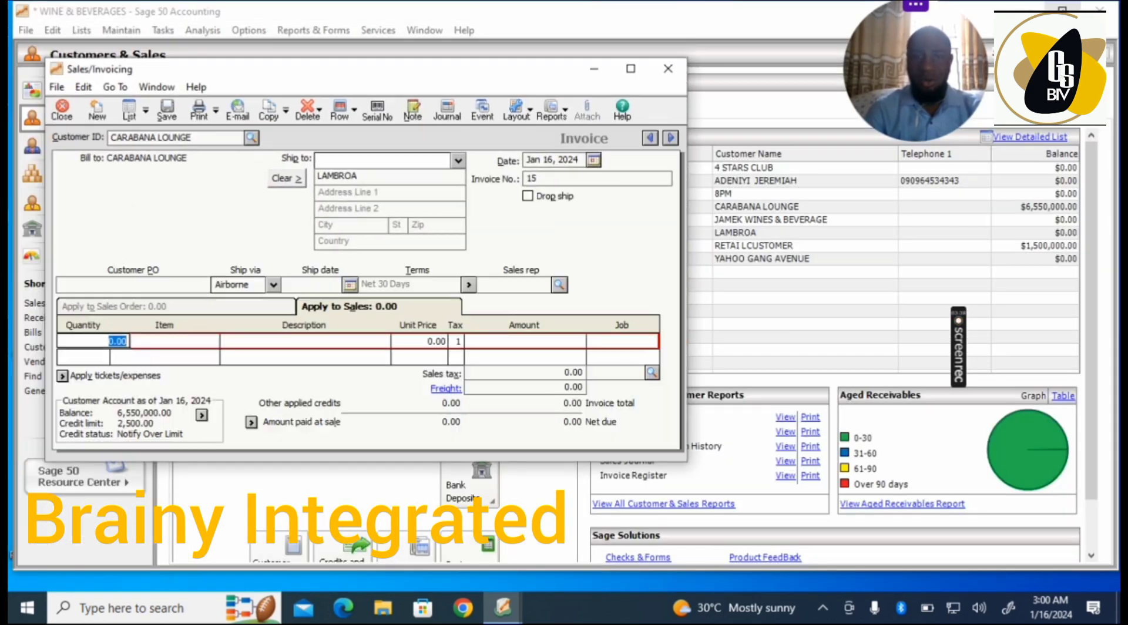
{"action": "left_click", "coordinate": [630, 70]}
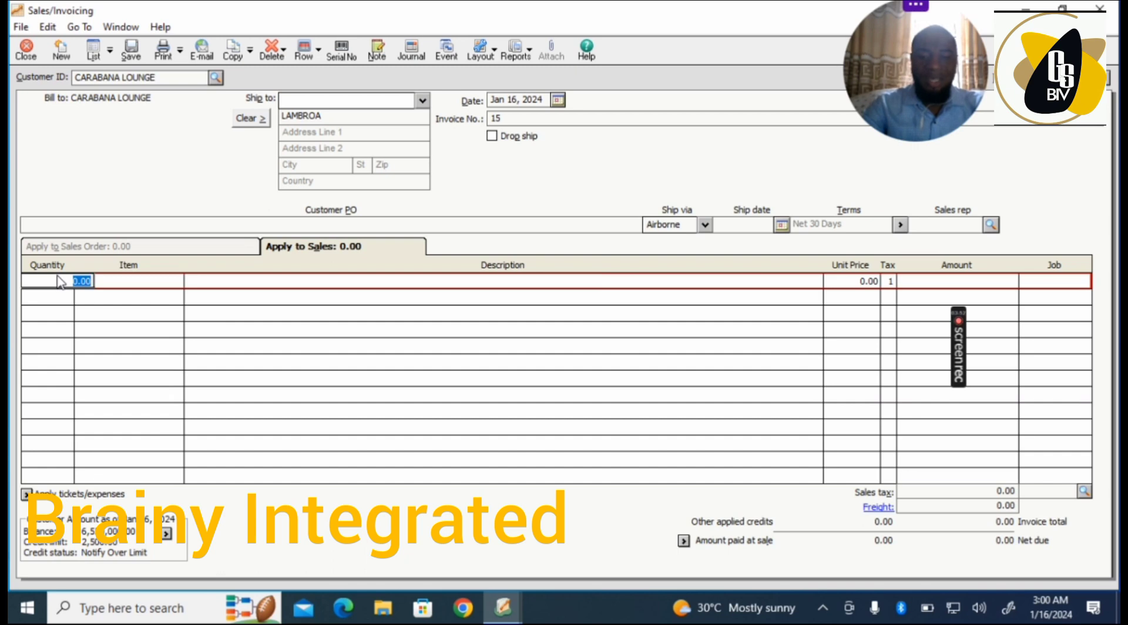
{"action": "type", "text": "30"}
{"action": "key", "text": "Tab"}
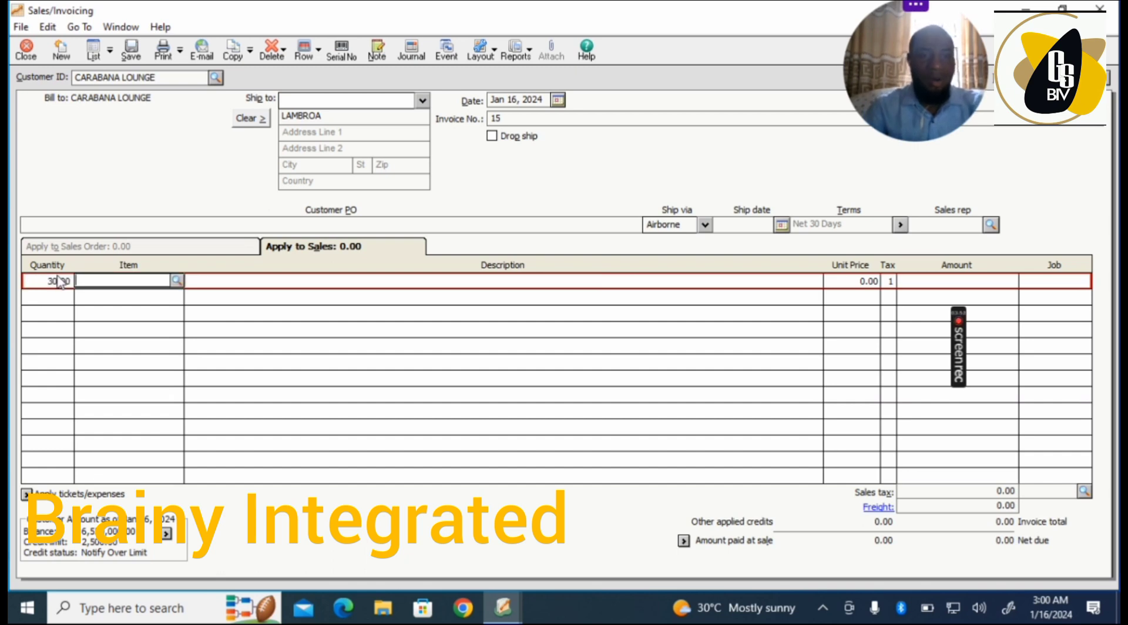
{"action": "left_click", "coordinate": [176, 281]}
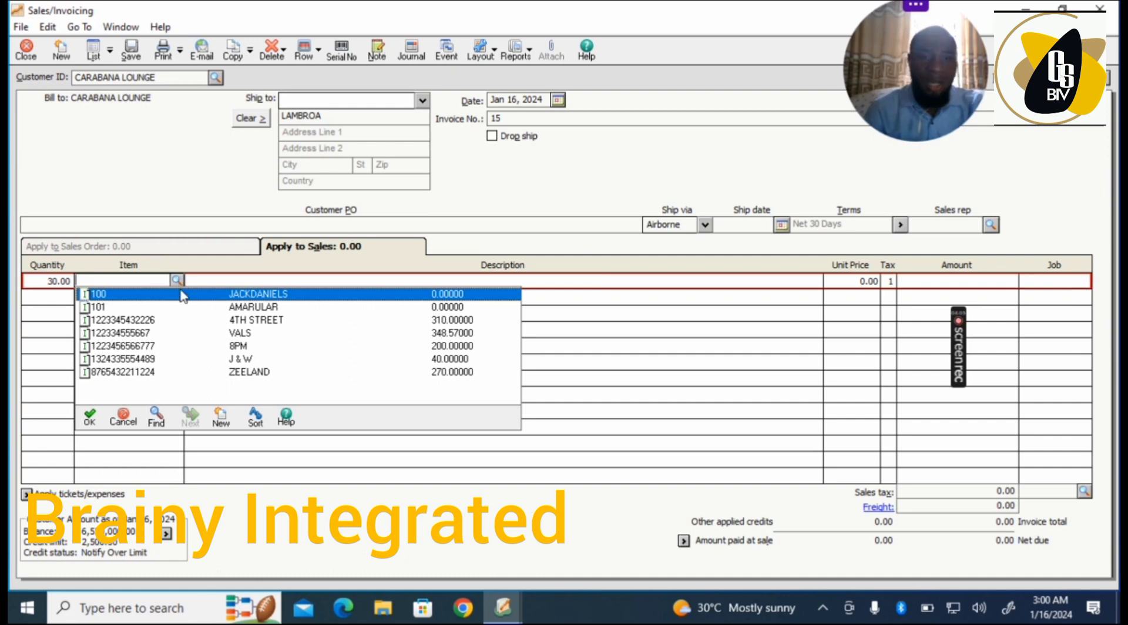
{"action": "double_click", "coordinate": [237, 298]}
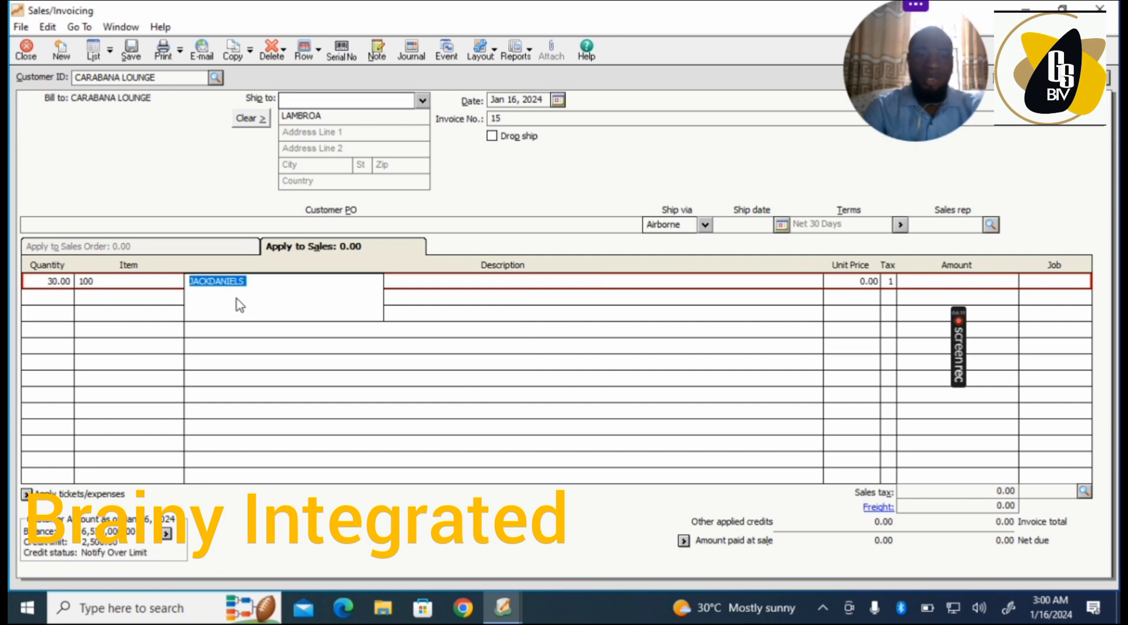
{"action": "key", "text": "Tab"}
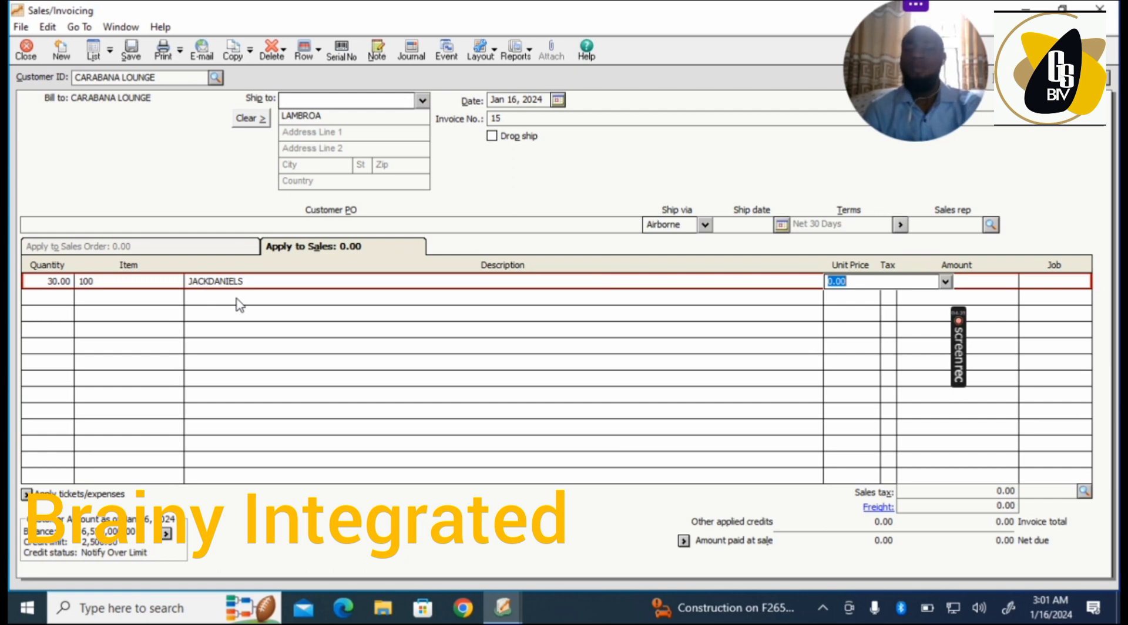
Step: Set the unit price of the JACKDANIELS line to 25,000 and complete the line
{"action": "left_click", "coordinate": [174, 286]}
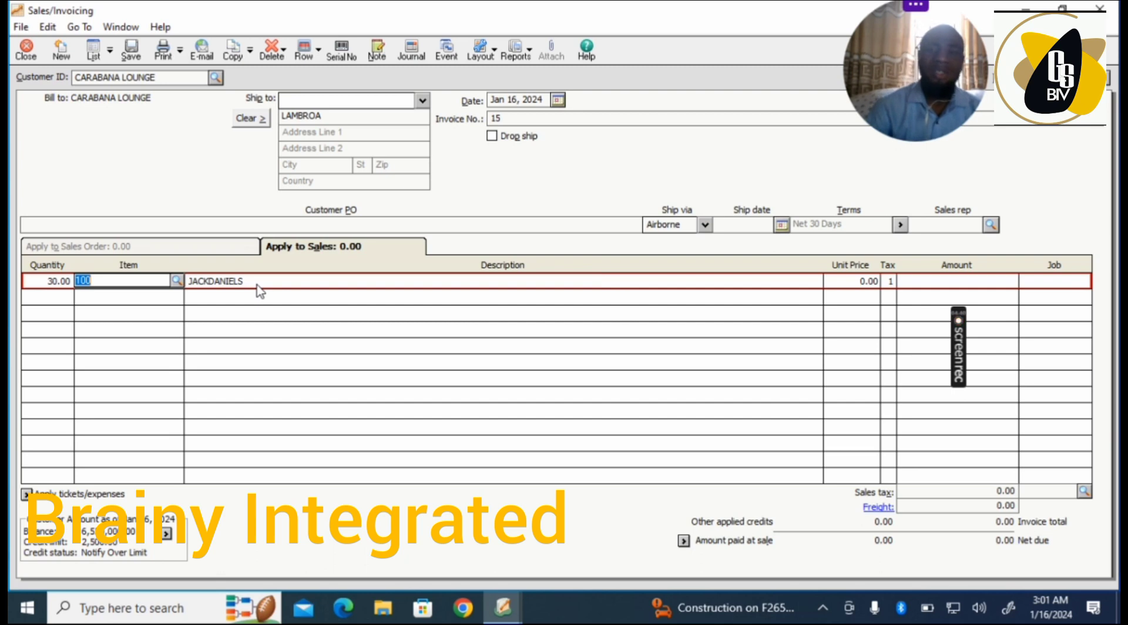
{"action": "left_click", "coordinate": [866, 281]}
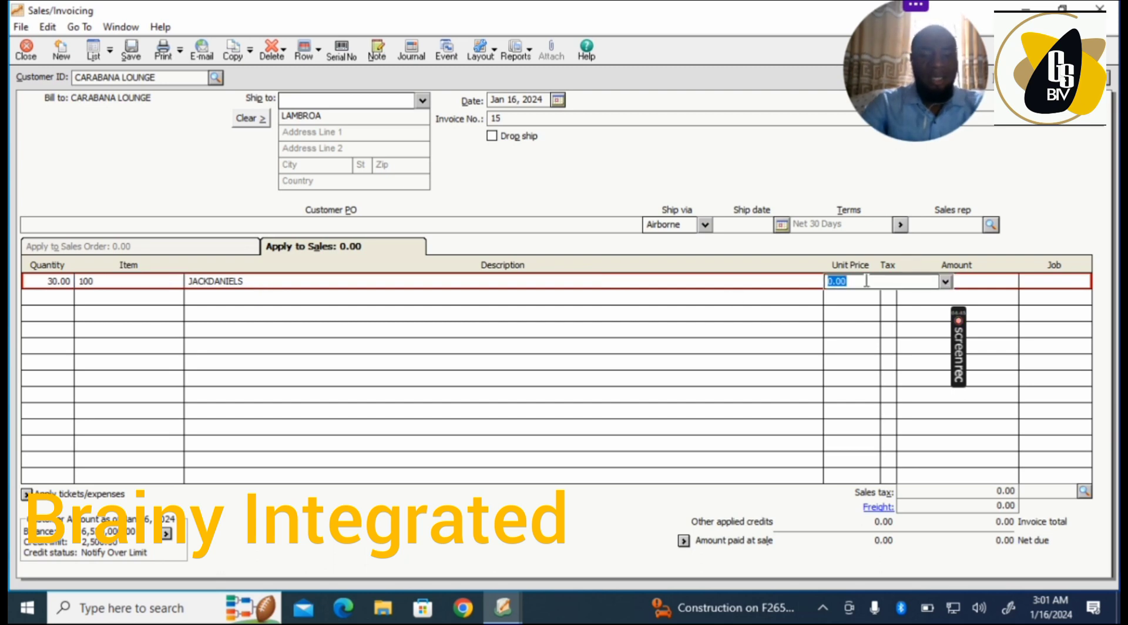
{"action": "type", "text": "25000"}
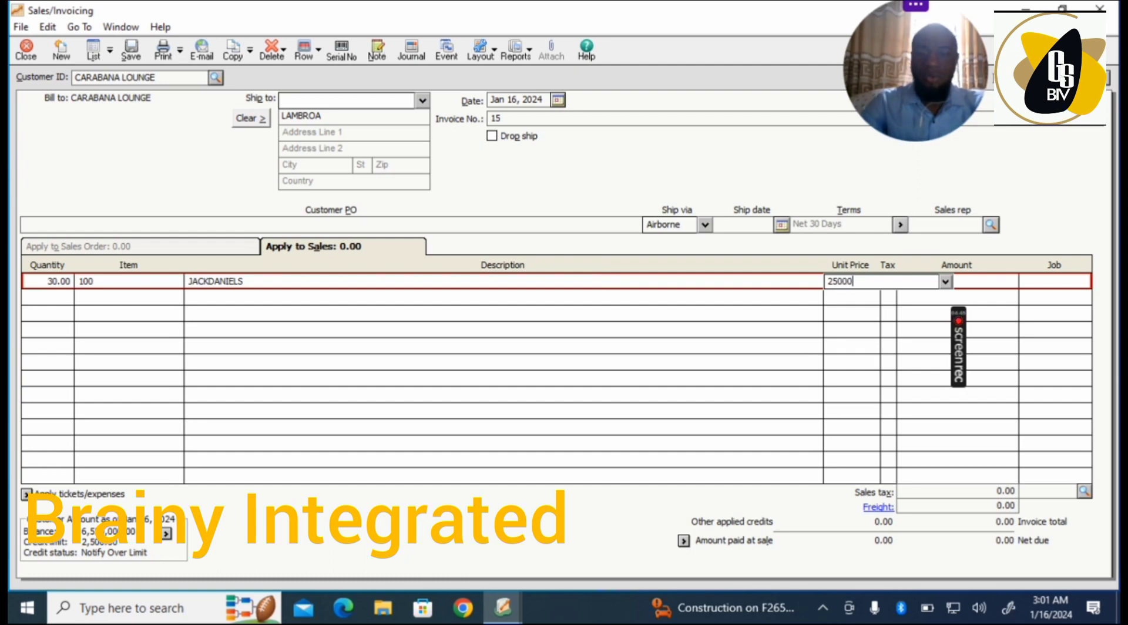
{"action": "key", "text": "Tab"}
{"action": "key", "text": "Tab"}
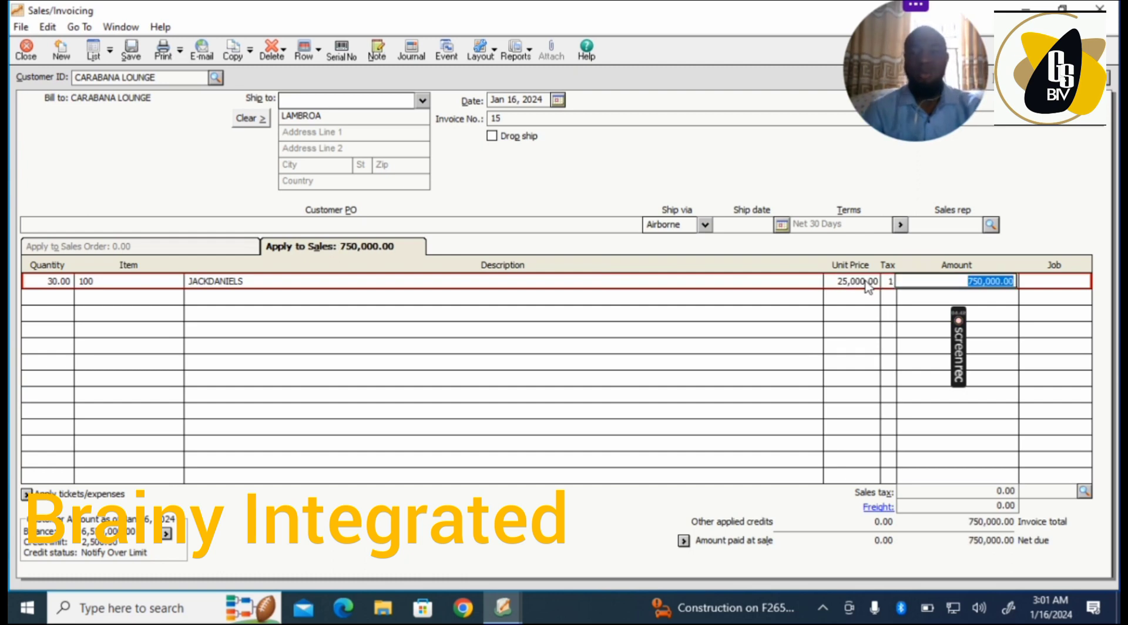
{"action": "key", "text": "Tab"}
{"action": "key", "text": "Tab"}
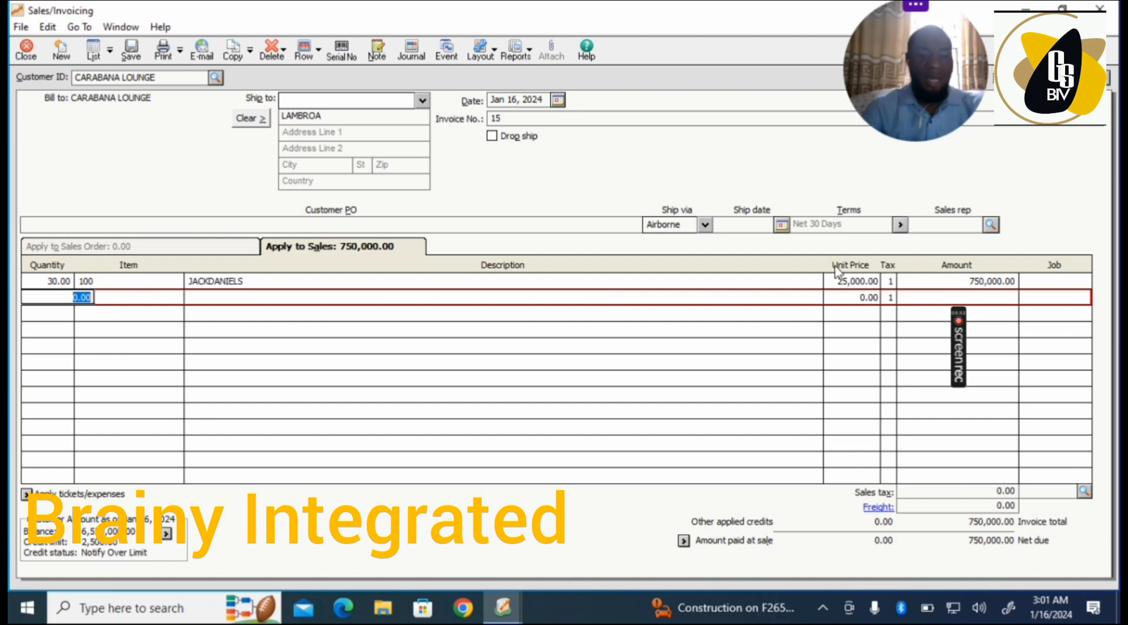
Step: Add a second sales line with quantity 30 of item 101, AMARULAR, keeping its default unit price and tax type
{"action": "type", "text": "30"}
{"action": "key", "text": "Tab"}
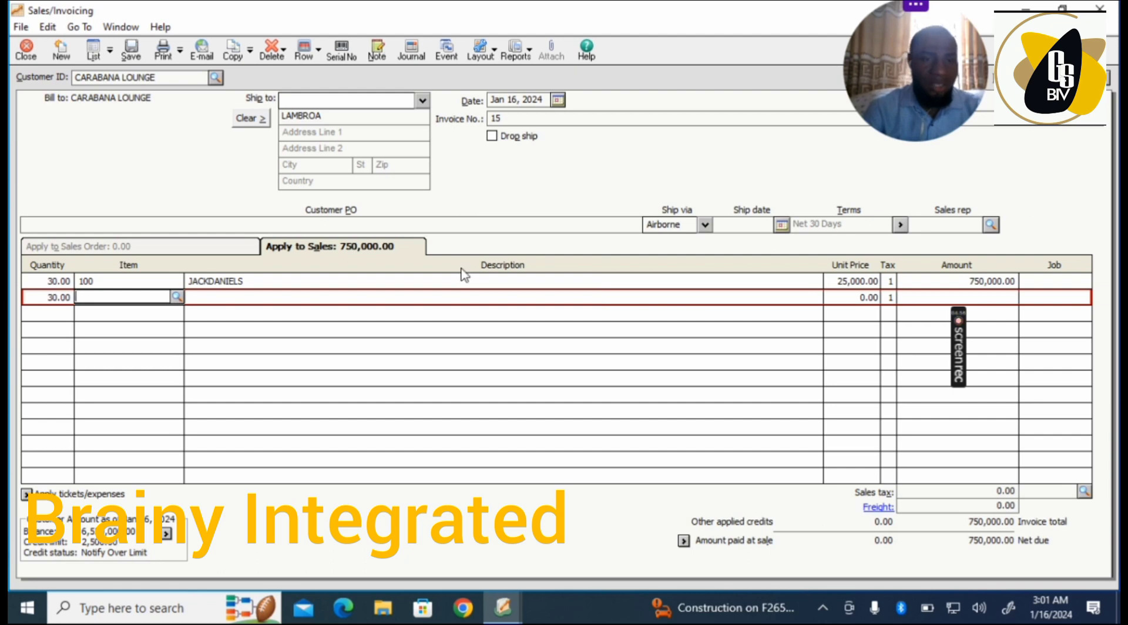
{"action": "key", "text": "Down"}
{"action": "left_click", "coordinate": [143, 291]}
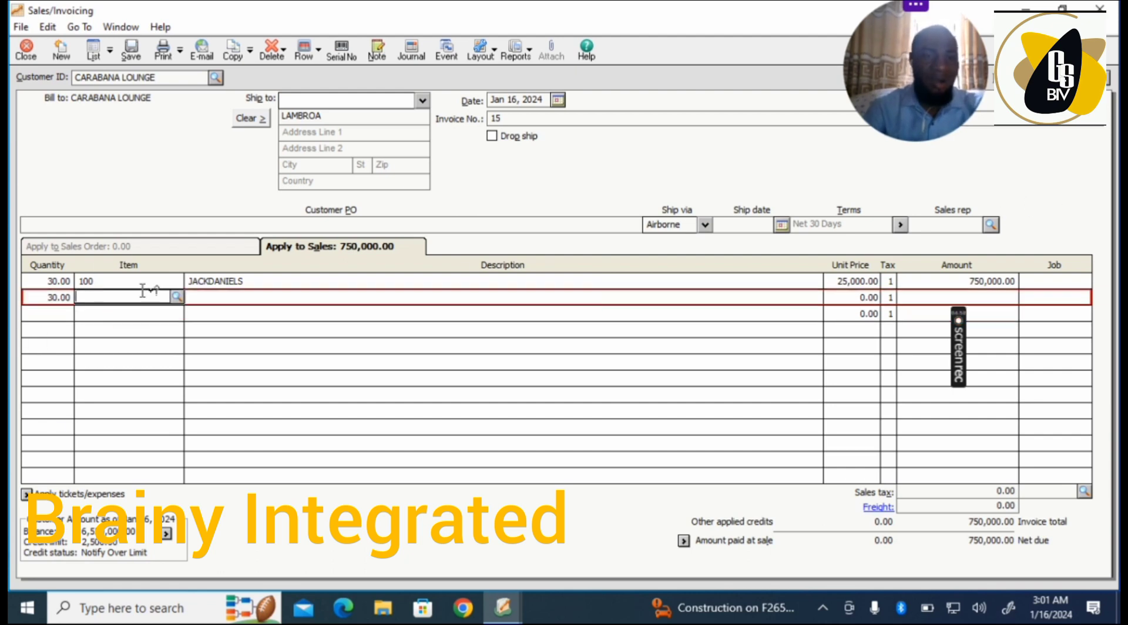
{"action": "left_click", "coordinate": [176, 297]}
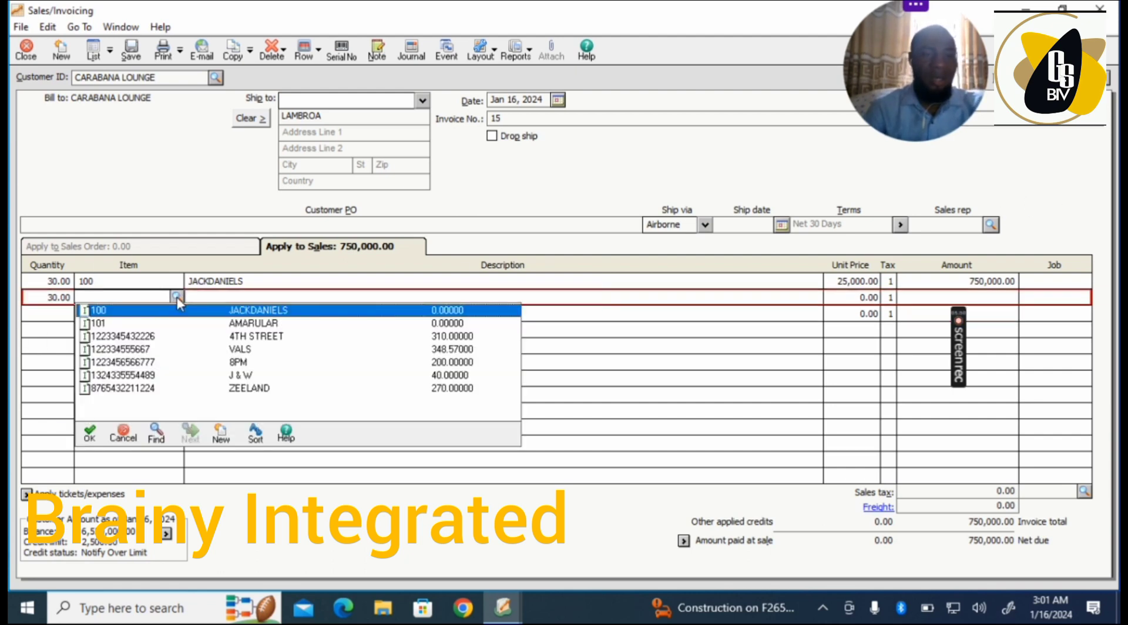
{"action": "double_click", "coordinate": [249, 323]}
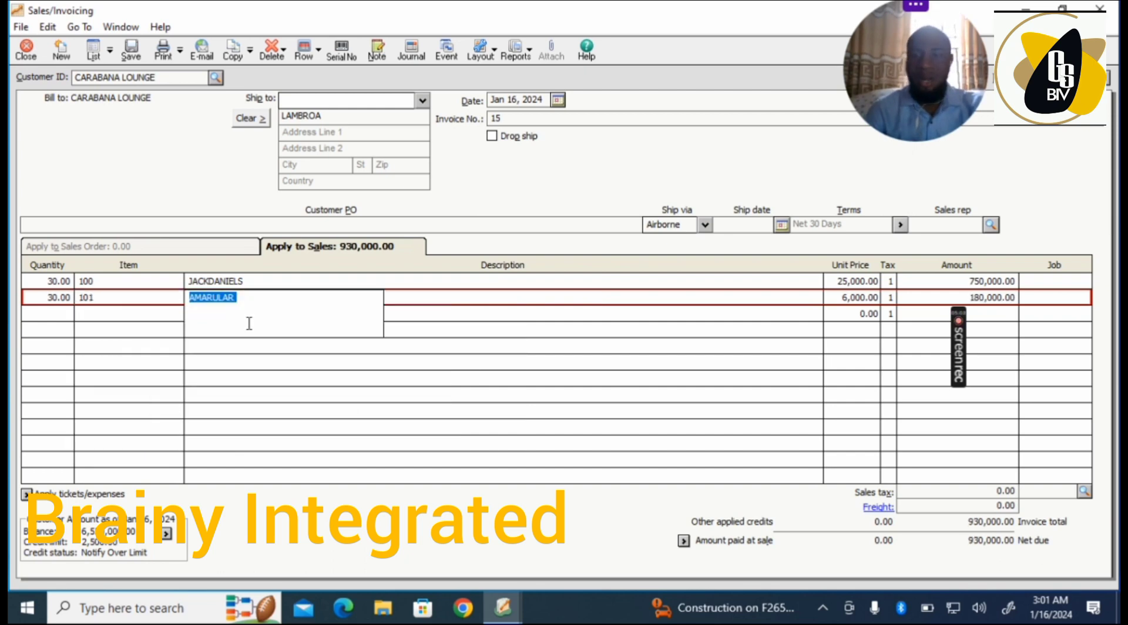
{"action": "key", "text": "Tab"}
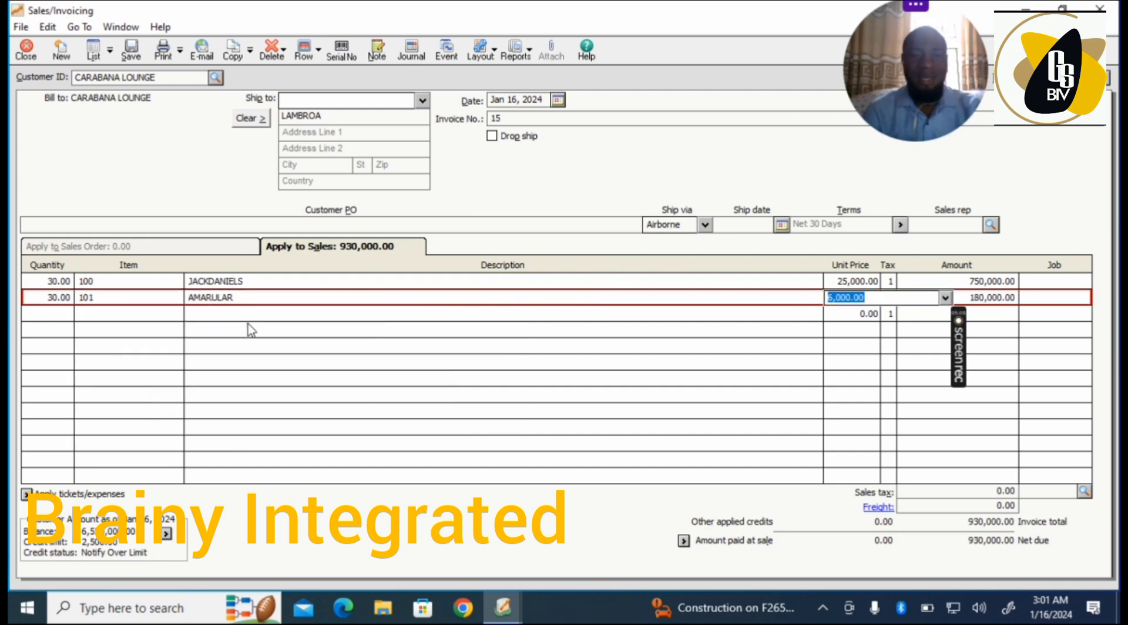
{"action": "key", "text": "Tab"}
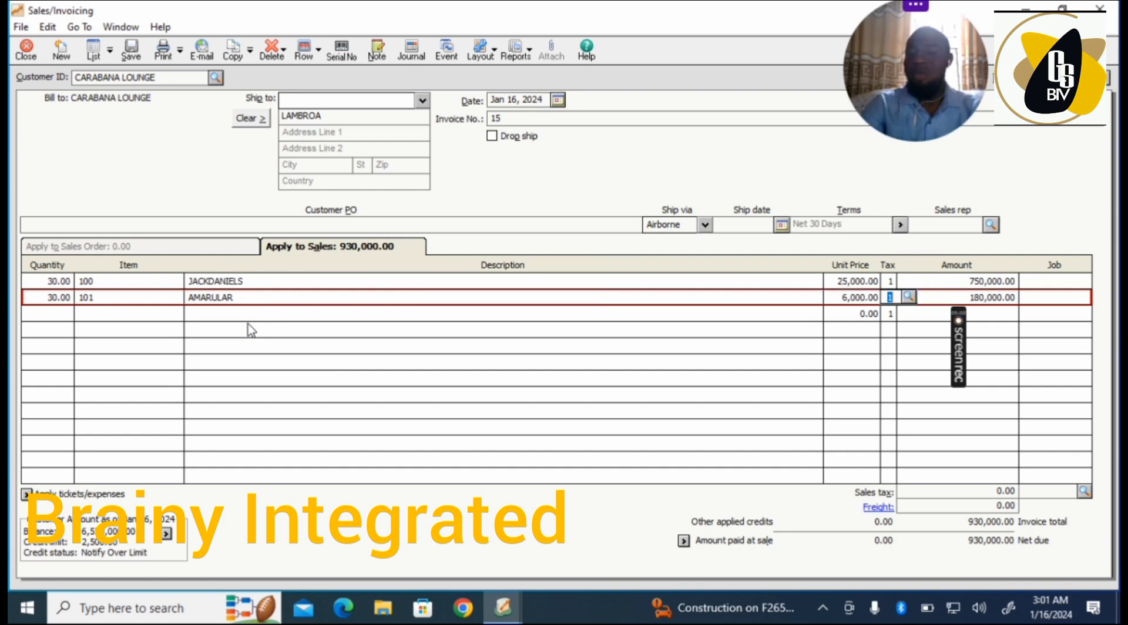
{"action": "key", "text": "Tab"}
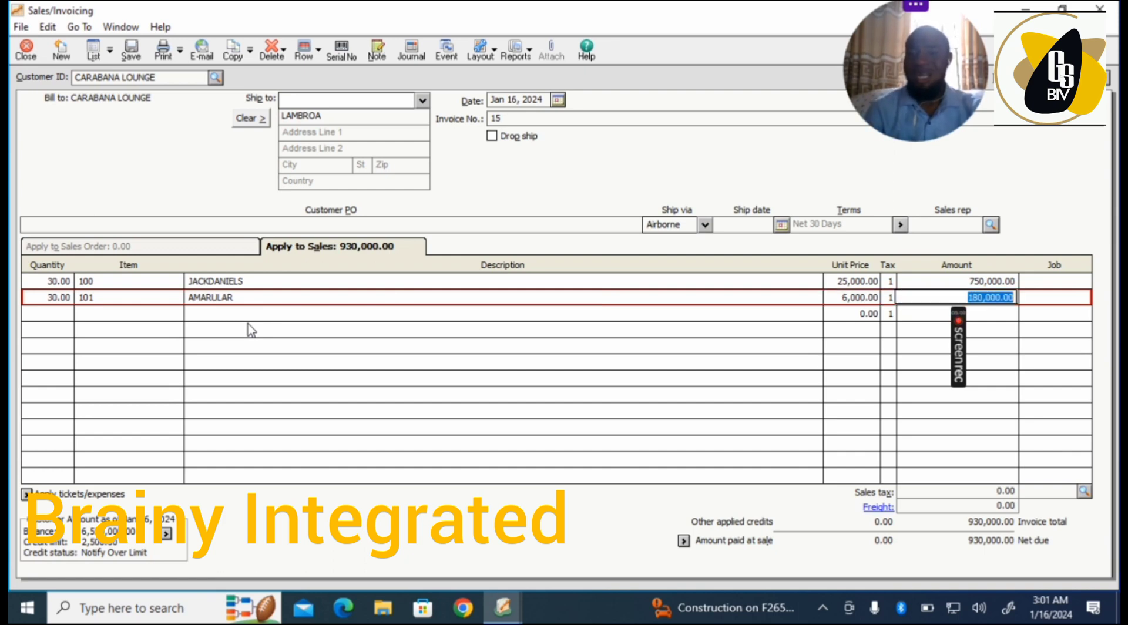
Step: Add a third sales line with quantity 30 of the J & W item, keeping its default unit price and tax type
{"action": "key", "text": "Tab"}
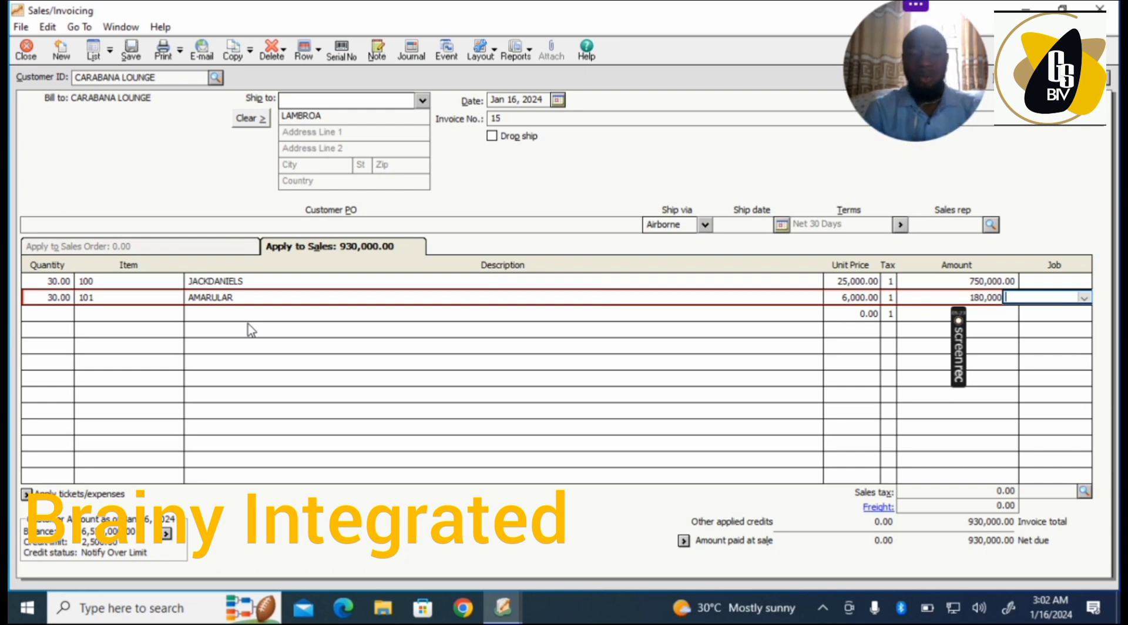
{"action": "left_click", "coordinate": [51, 313]}
{"action": "type", "text": "30"}
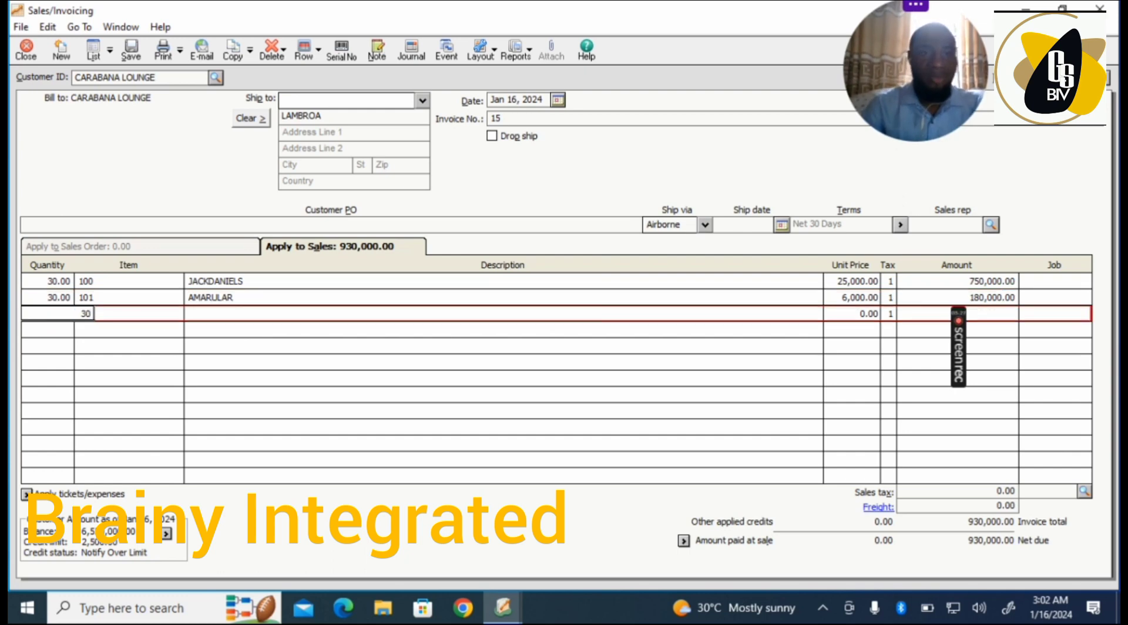
{"action": "key", "text": "Tab"}
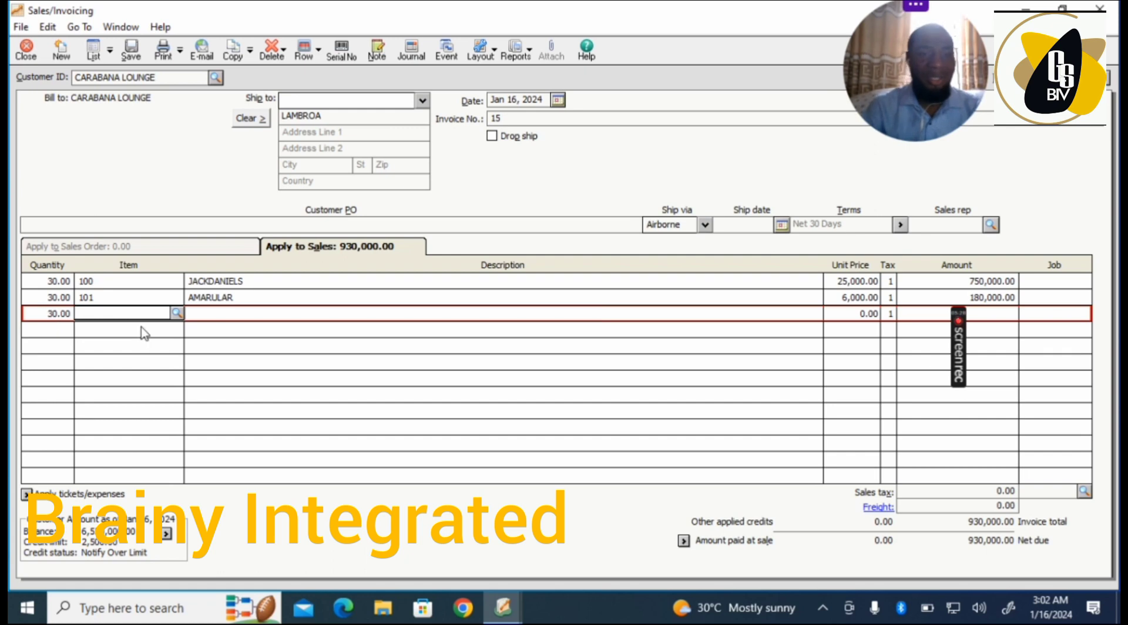
{"action": "left_click", "coordinate": [176, 313]}
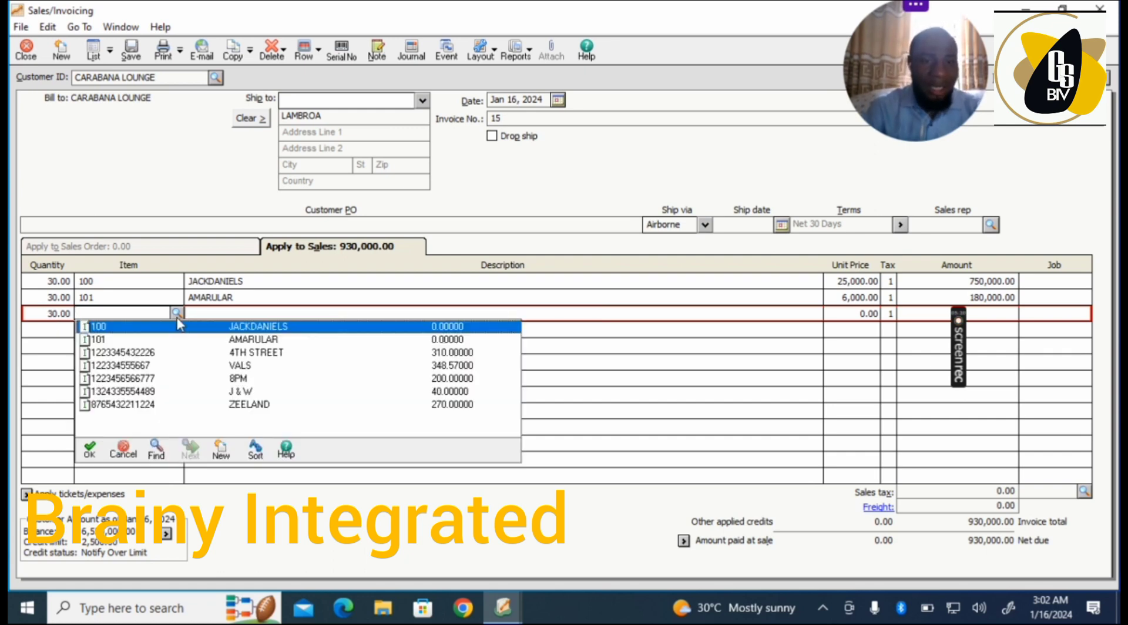
{"action": "double_click", "coordinate": [244, 390]}
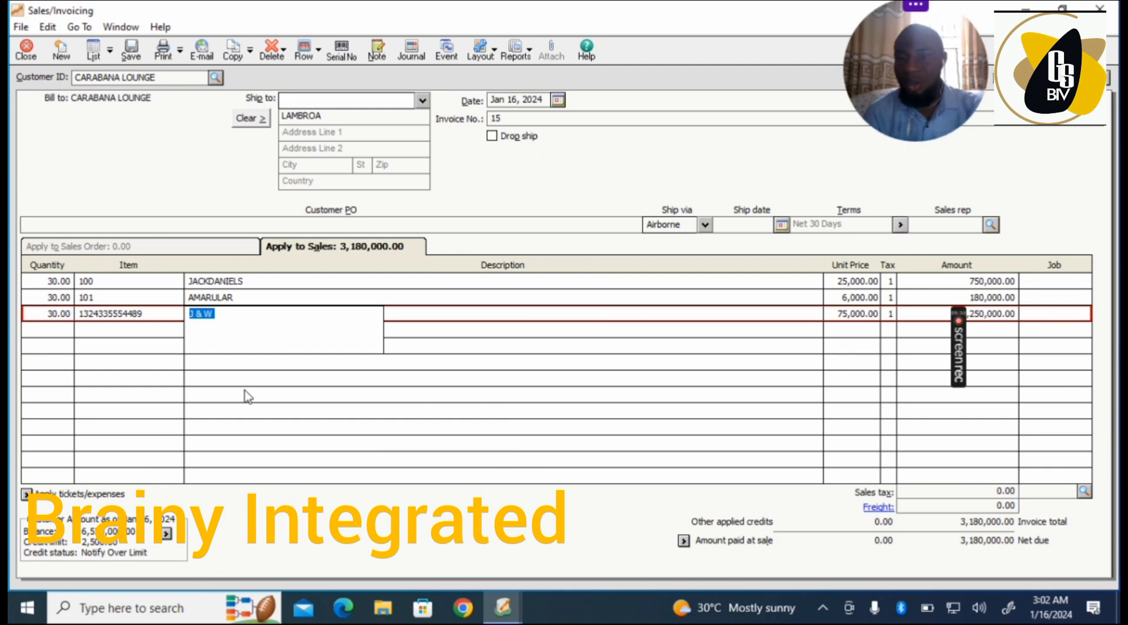
{"action": "key", "text": "Tab"}
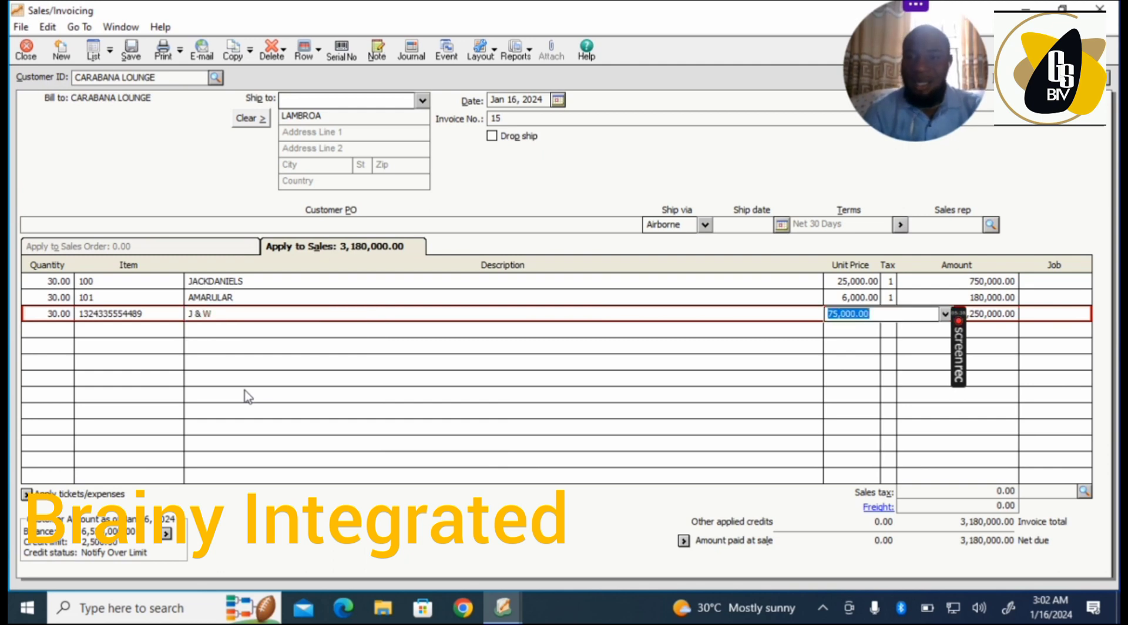
{"action": "key", "text": "Tab"}
{"action": "key", "text": "Tab"}
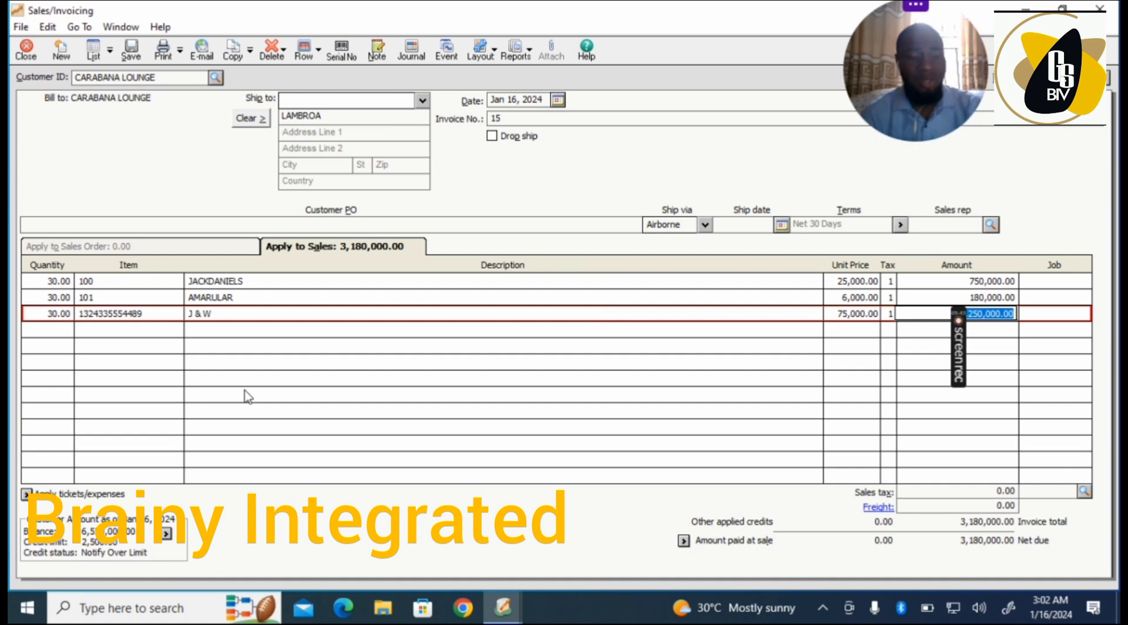
Step: Complete the J & W line and save the invoice, continuing despite the customer's credit limit
{"action": "key", "text": "Tab"}
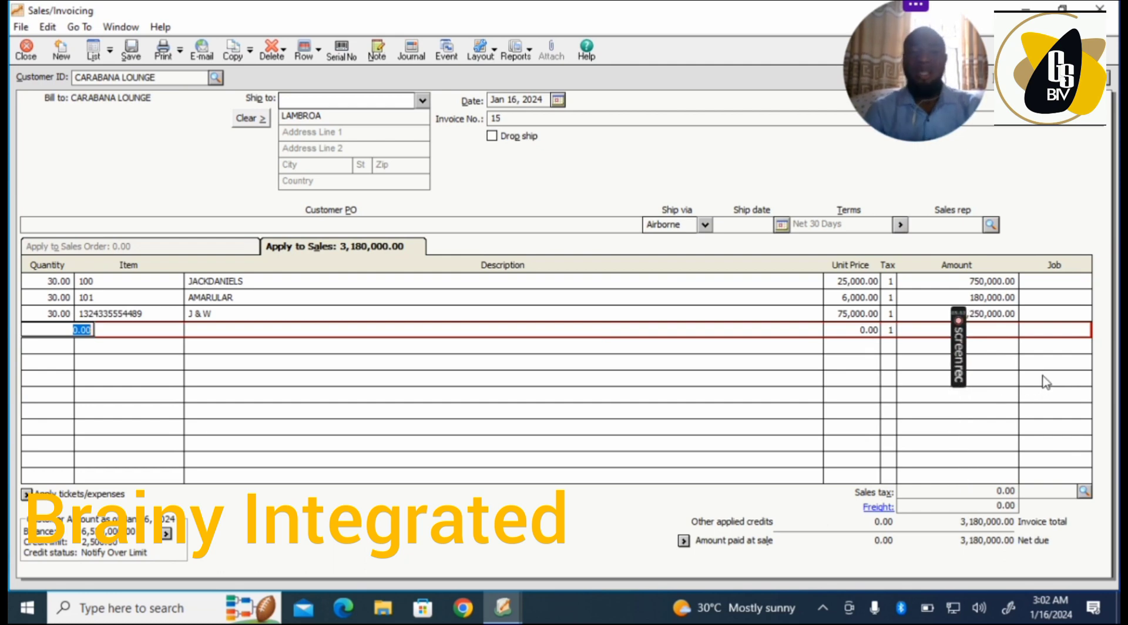
{"action": "key", "text": "Tab"}
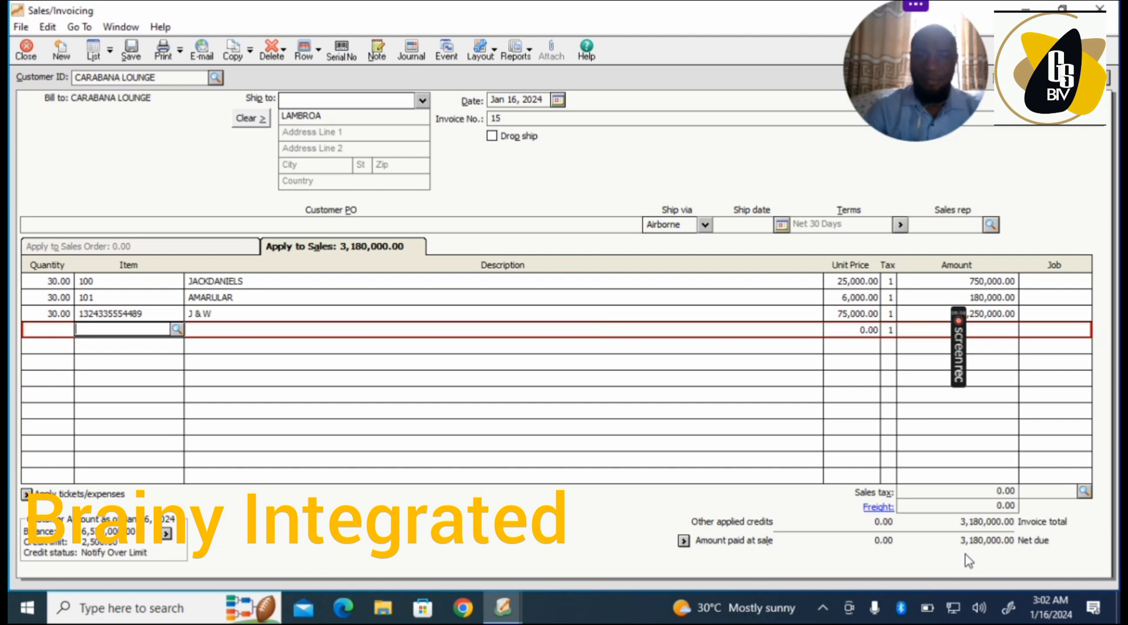
{"action": "left_click", "coordinate": [130, 51]}
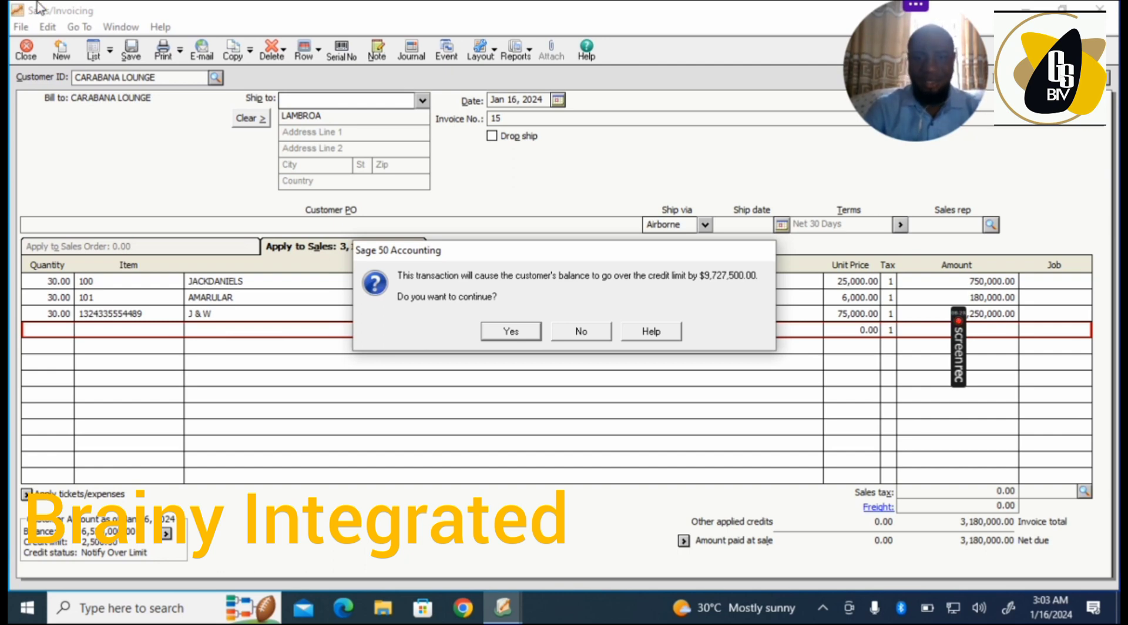
{"action": "left_click", "coordinate": [511, 332]}
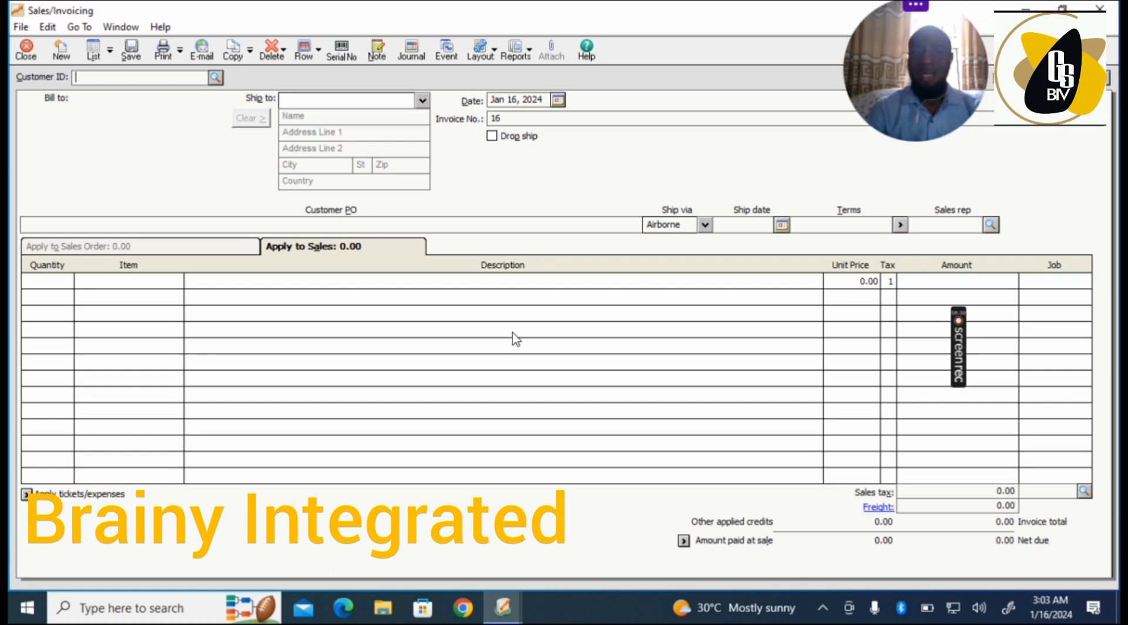
Step: Review CARABANA LOUNGE's 12/6/2023 invoice from the sales invoice list, and close both the invoice and the list
{"action": "left_click", "coordinate": [94, 60]}
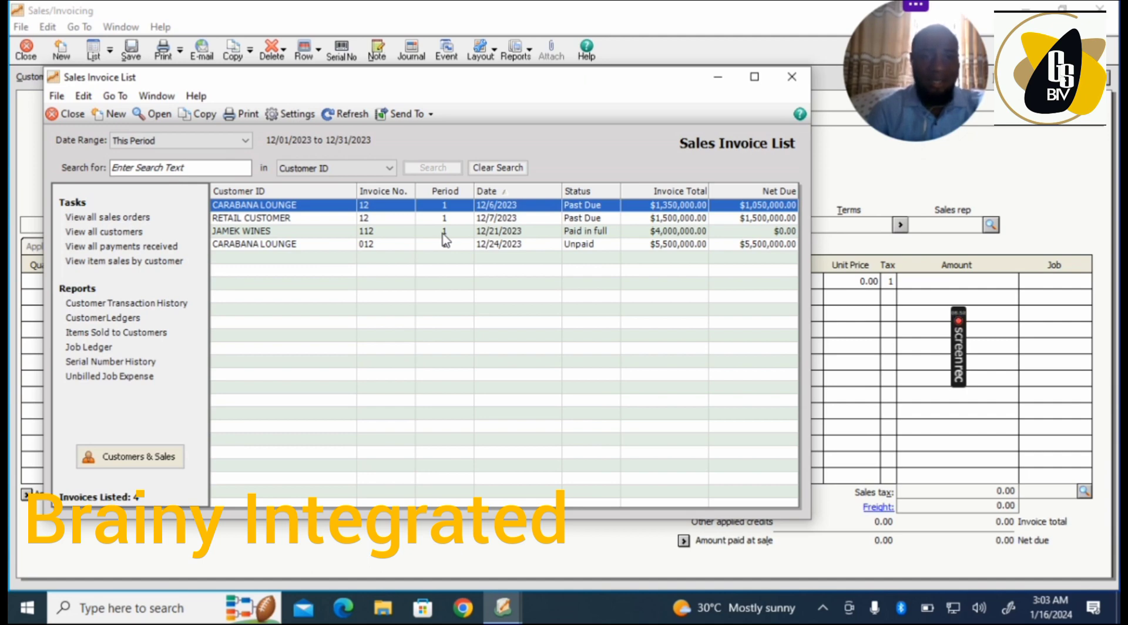
{"action": "double_click", "coordinate": [388, 207]}
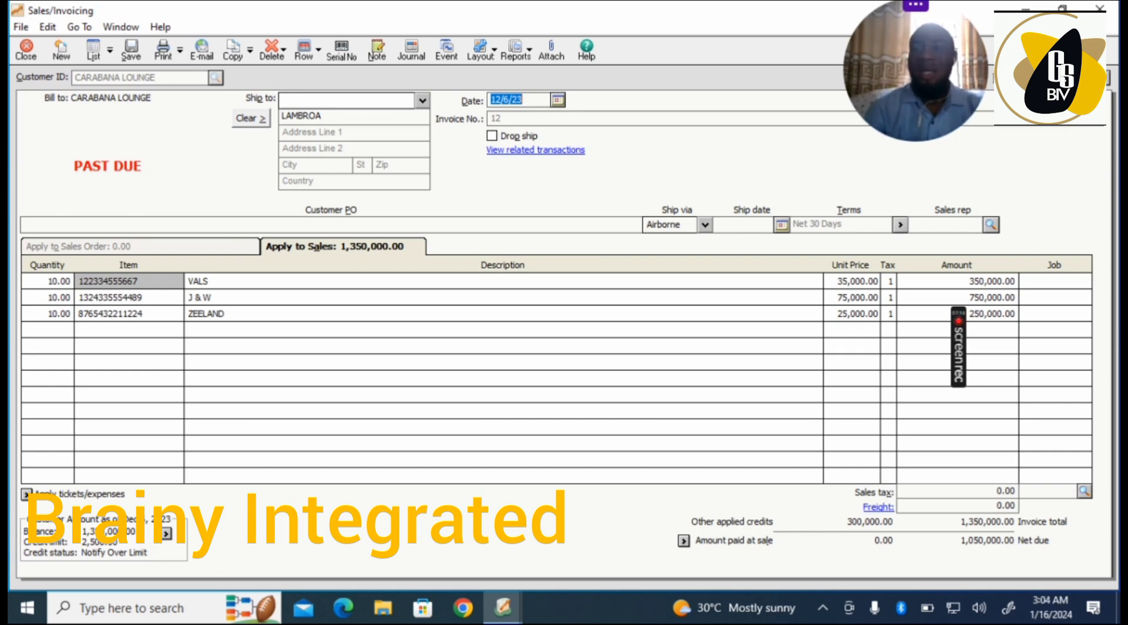
{"action": "left_click", "coordinate": [1099, 9]}
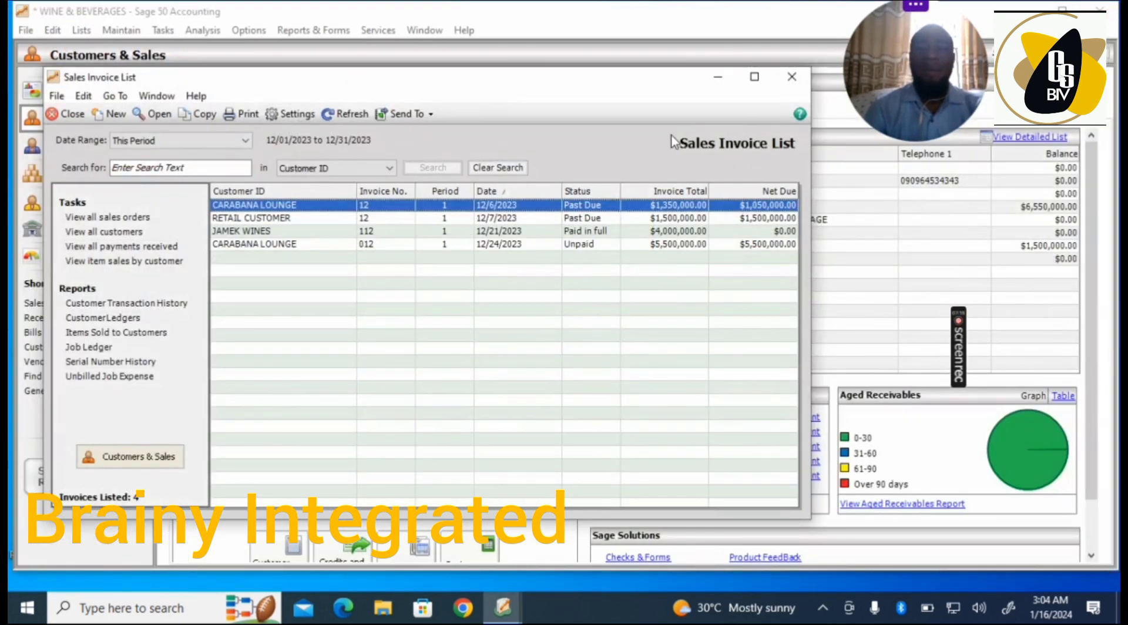
{"action": "left_click", "coordinate": [791, 83]}
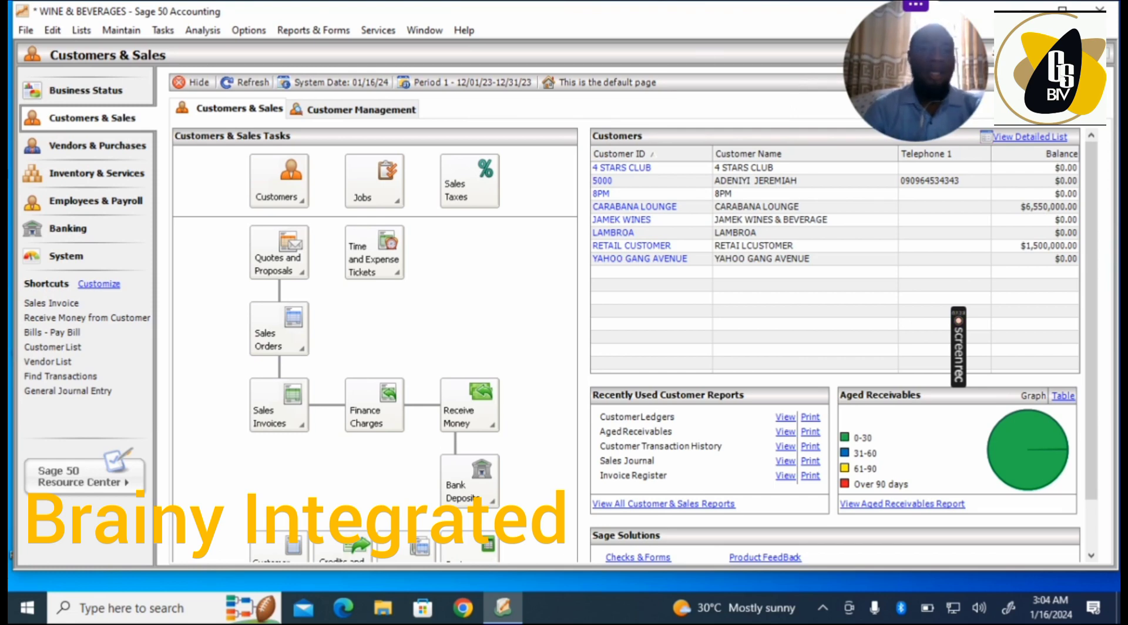
Step: Start a new customer receipt for CARABANA LOUNGE
{"action": "left_click", "coordinate": [162, 41]}
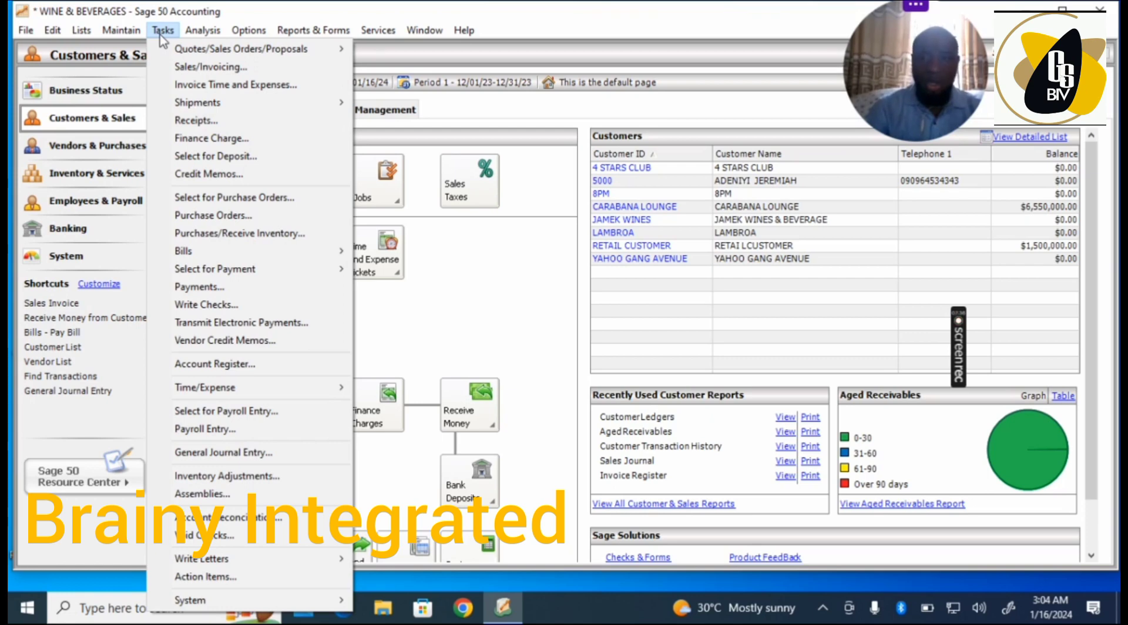
{"action": "left_click", "coordinate": [196, 121]}
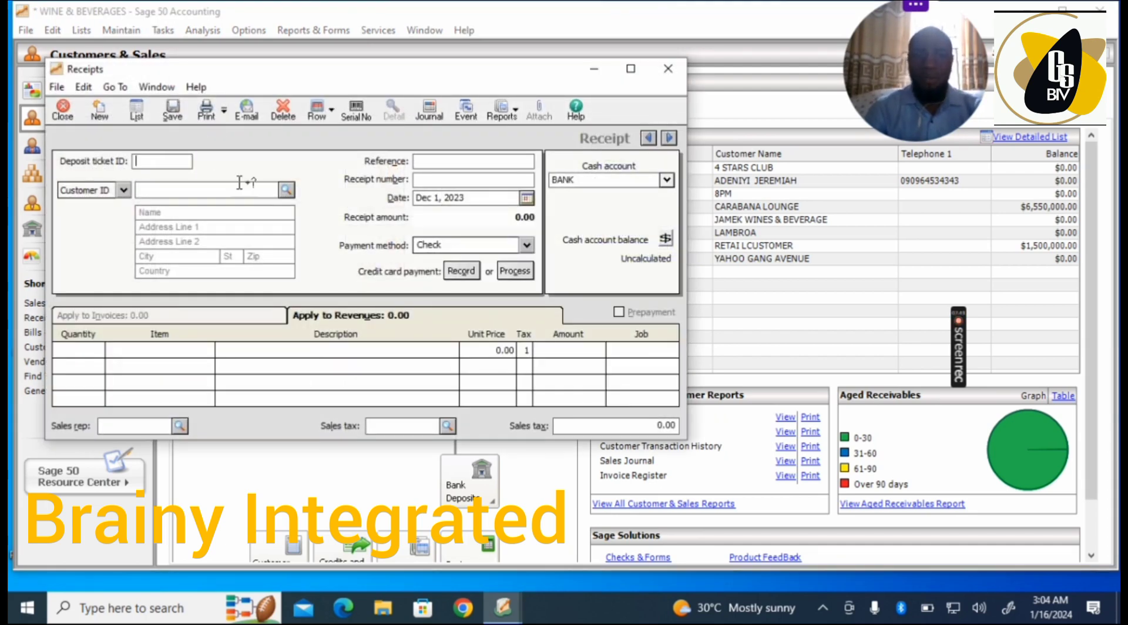
{"action": "left_click", "coordinate": [287, 194]}
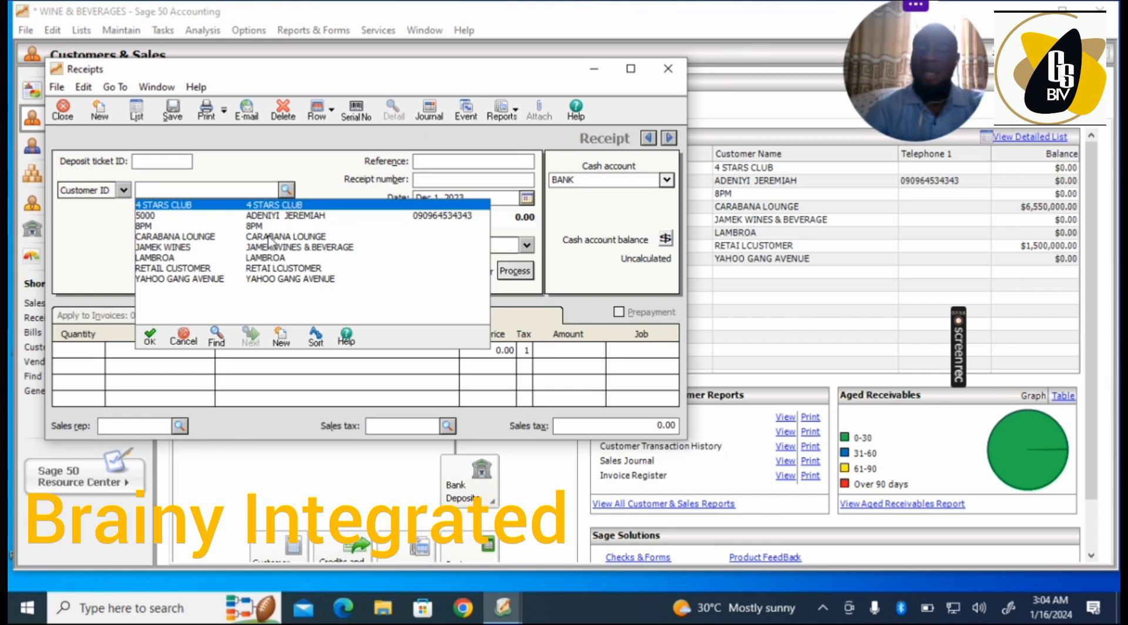
{"action": "key", "text": "Down"}
{"action": "key", "text": "Down"}
{"action": "key", "text": "Down"}
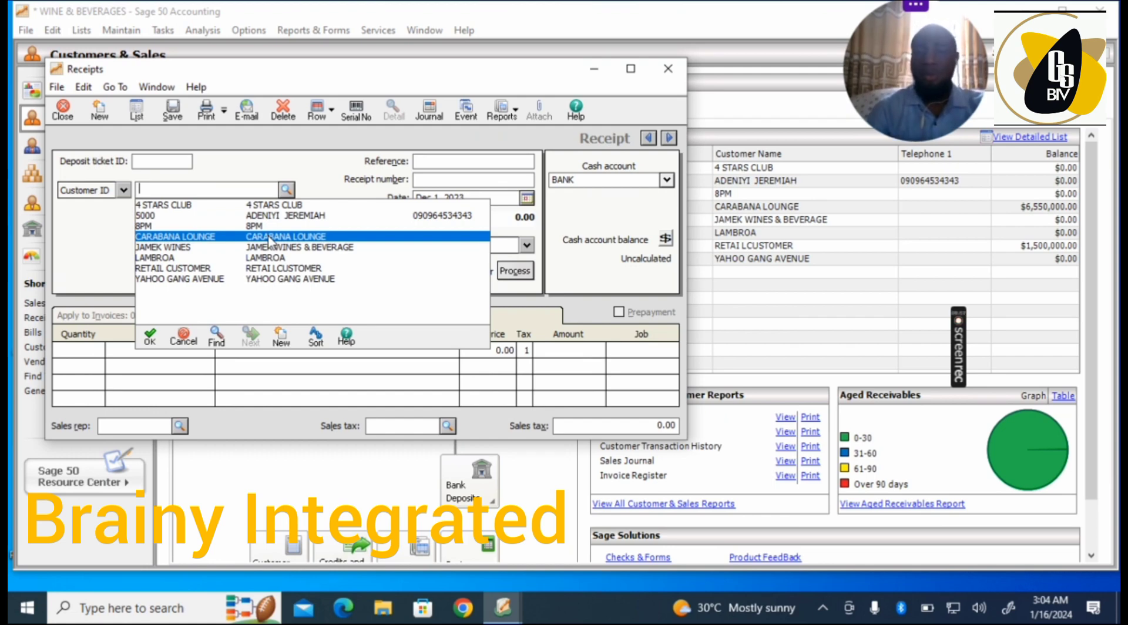
{"action": "double_click", "coordinate": [269, 236]}
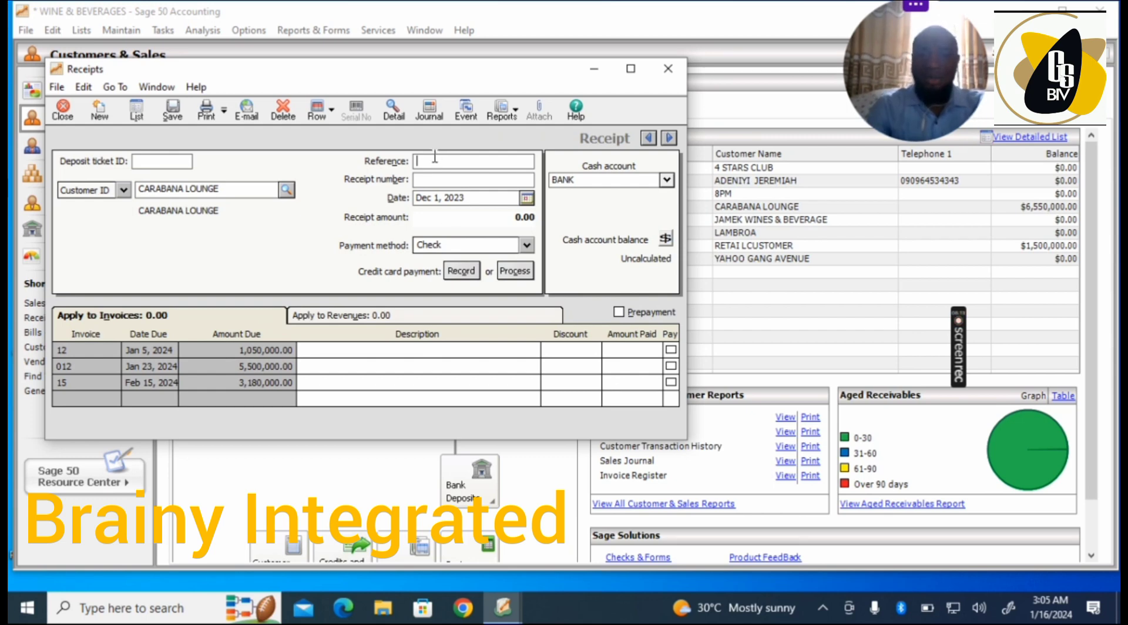
Step: Enter 13 as the receipt's reference and choose BANK as the cash account
{"action": "type", "text": "13"}
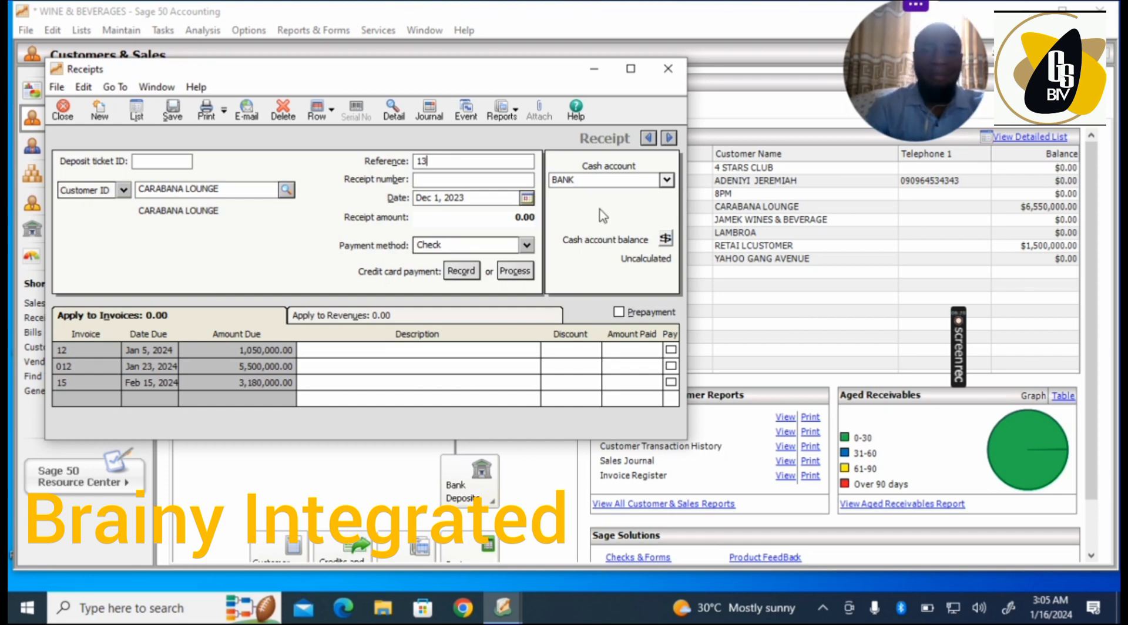
{"action": "left_click", "coordinate": [668, 183]}
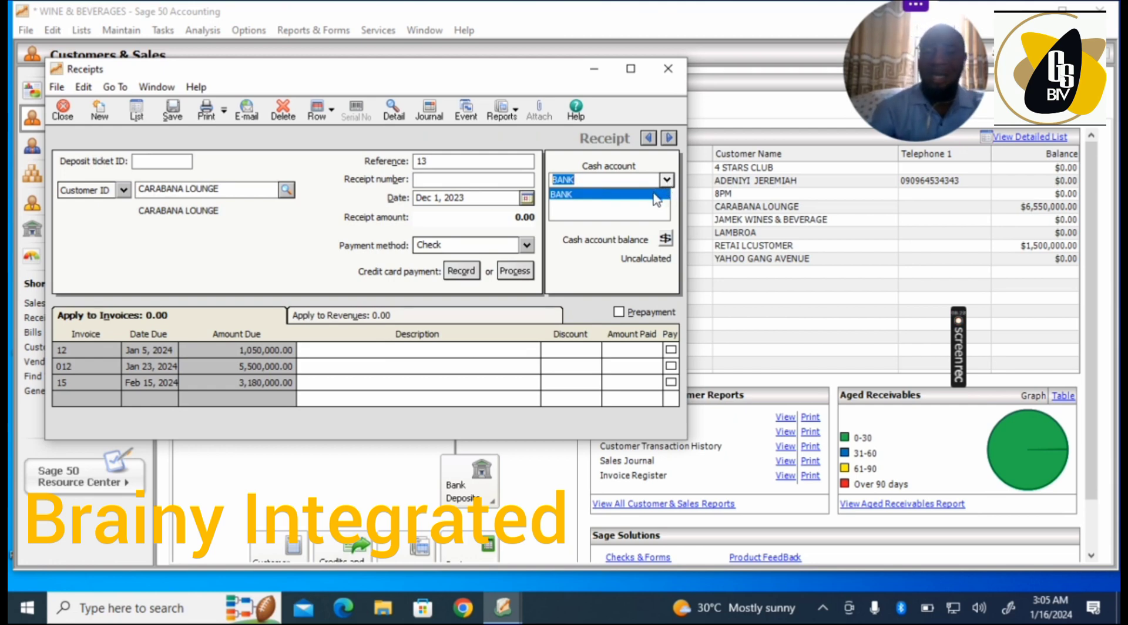
{"action": "left_click", "coordinate": [656, 195]}
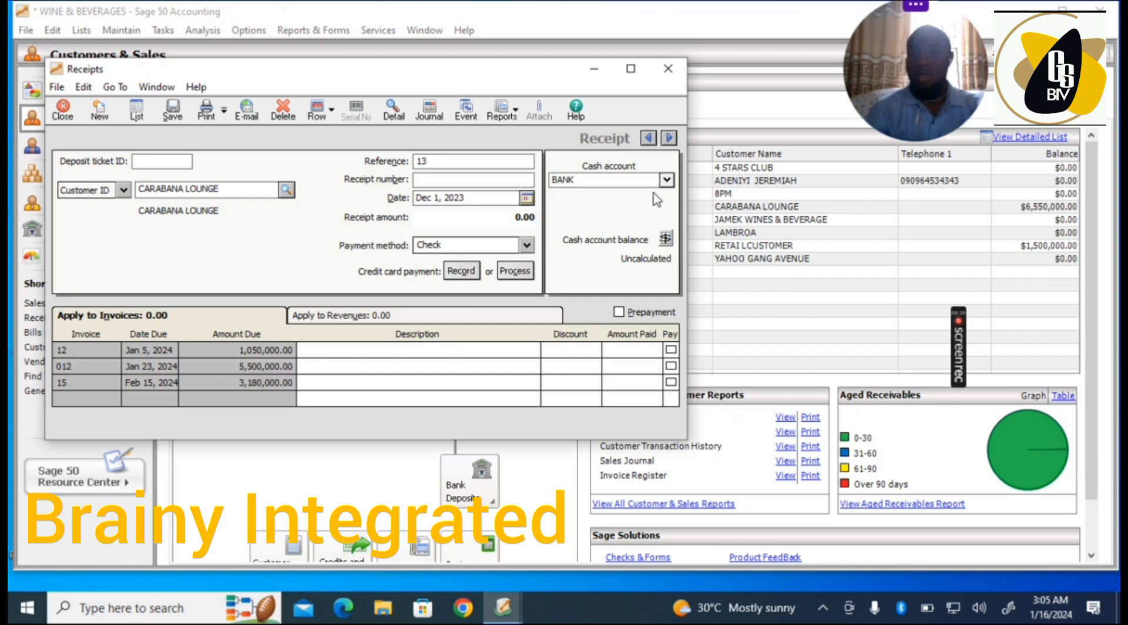
Step: Set the receipt date to January 20, 2024
{"action": "left_click", "coordinate": [530, 202]}
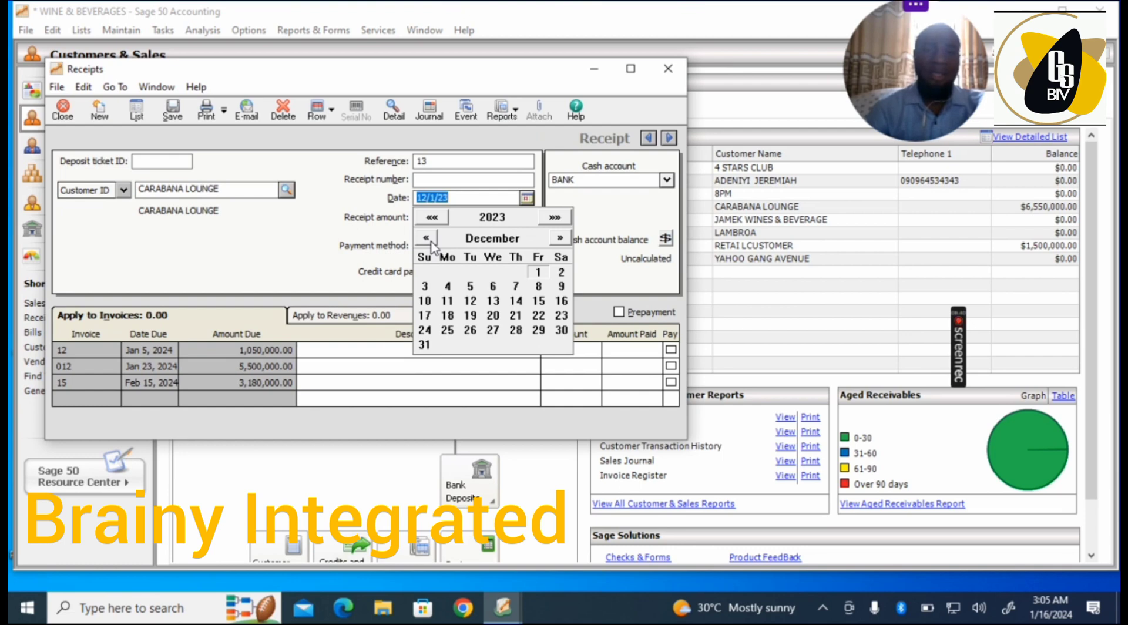
{"action": "left_click", "coordinate": [563, 238]}
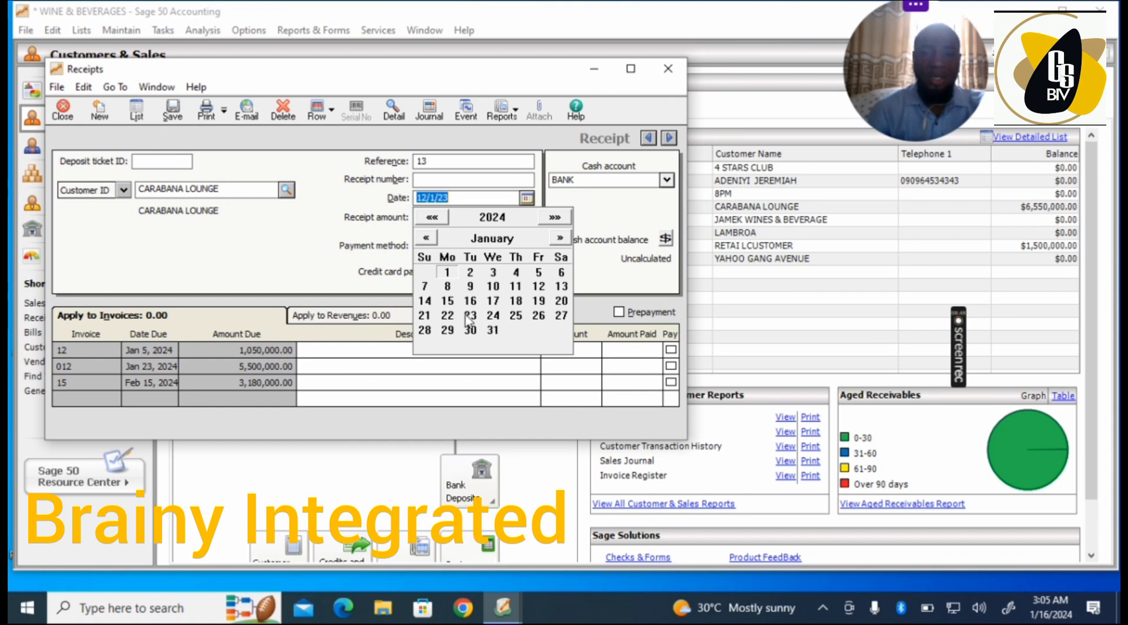
{"action": "left_click", "coordinate": [560, 301]}
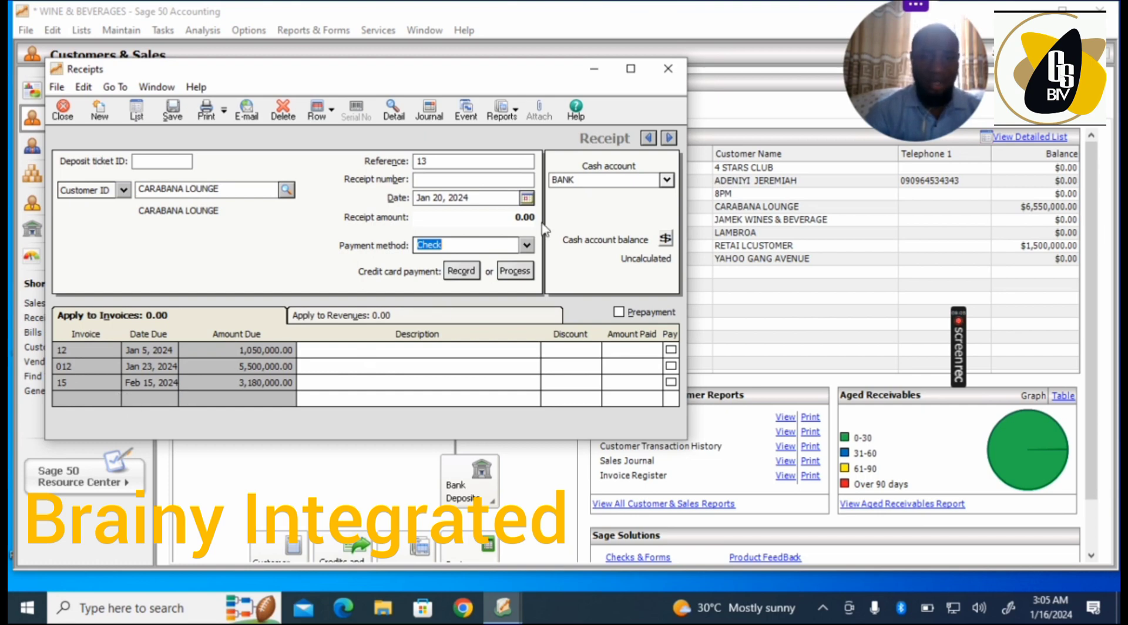
Step: Set the receipt date to February 28, 2024
{"action": "left_click", "coordinate": [527, 198]}
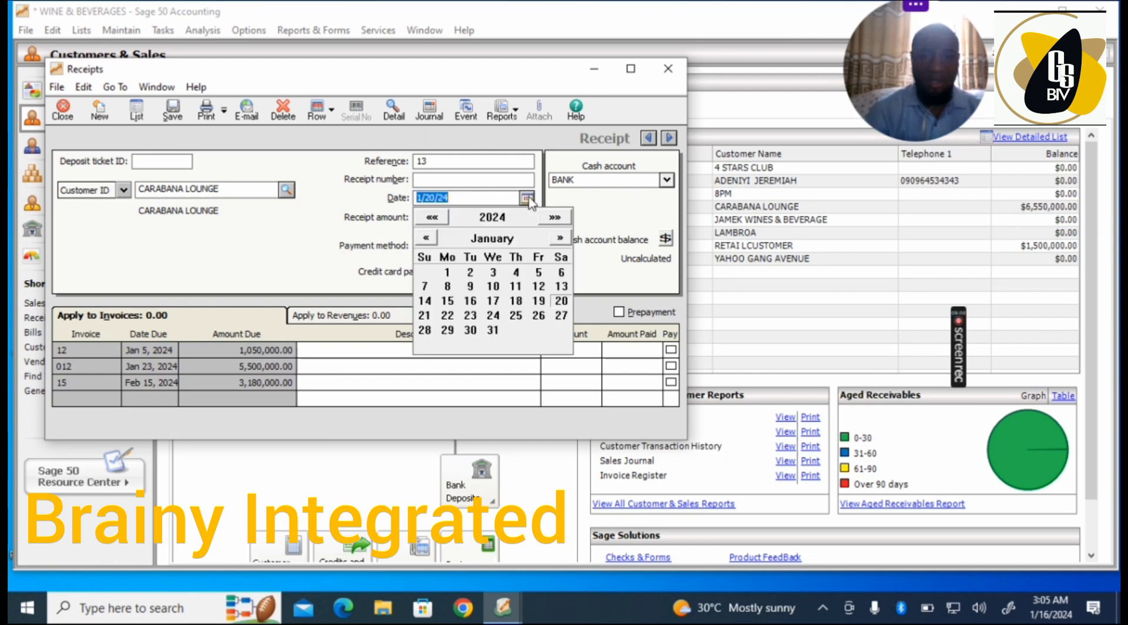
{"action": "left_click", "coordinate": [563, 238]}
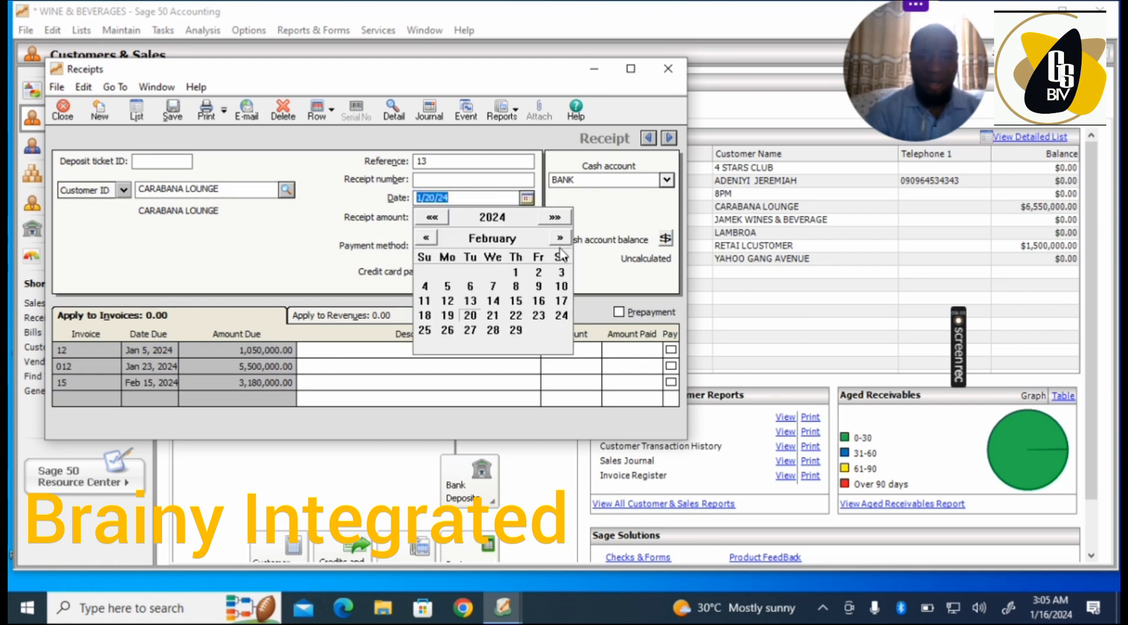
{"action": "left_click", "coordinate": [500, 332]}
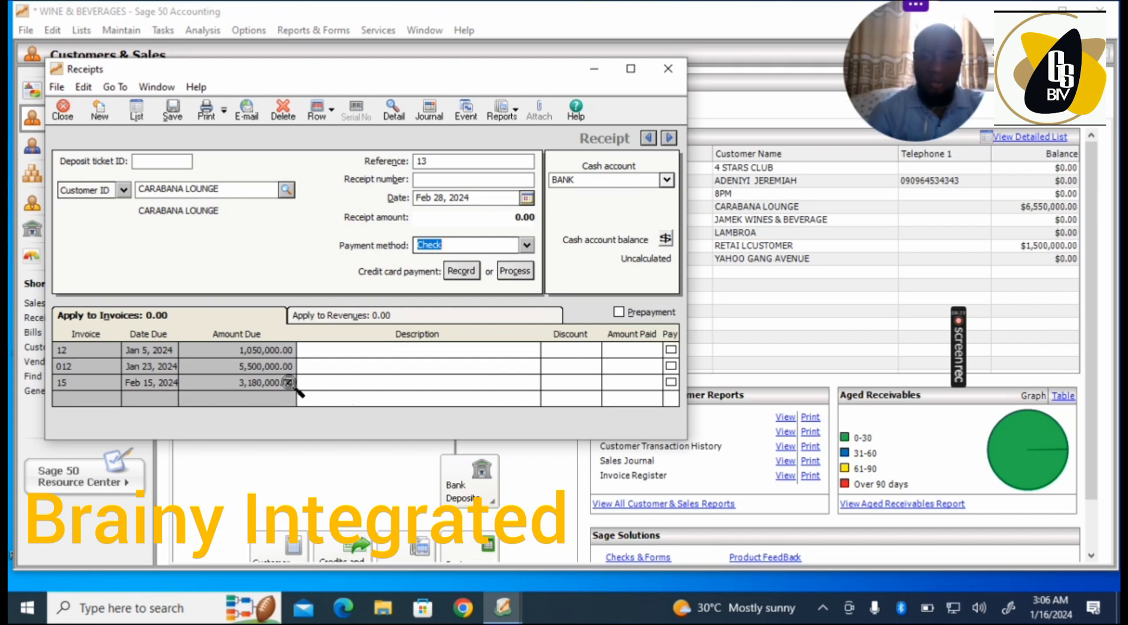
Step: Try marking invoice 15 as paid and clearing its amount paid, and unmark the invoice again
{"action": "left_click", "coordinate": [670, 382]}
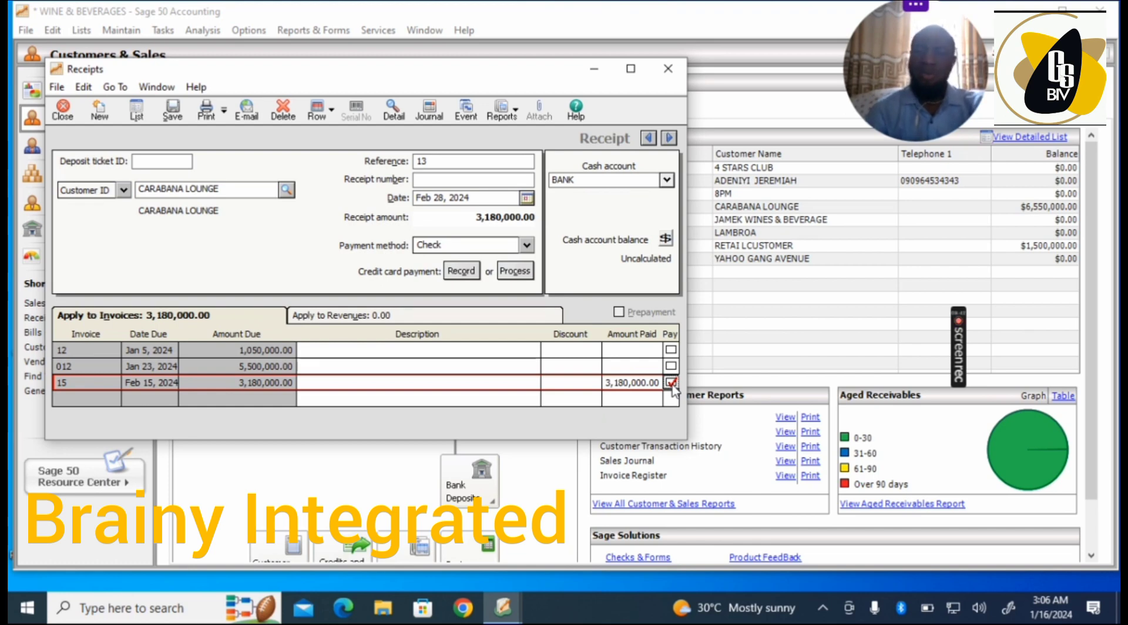
{"action": "left_click", "coordinate": [625, 383]}
{"action": "key", "text": "Delete"}
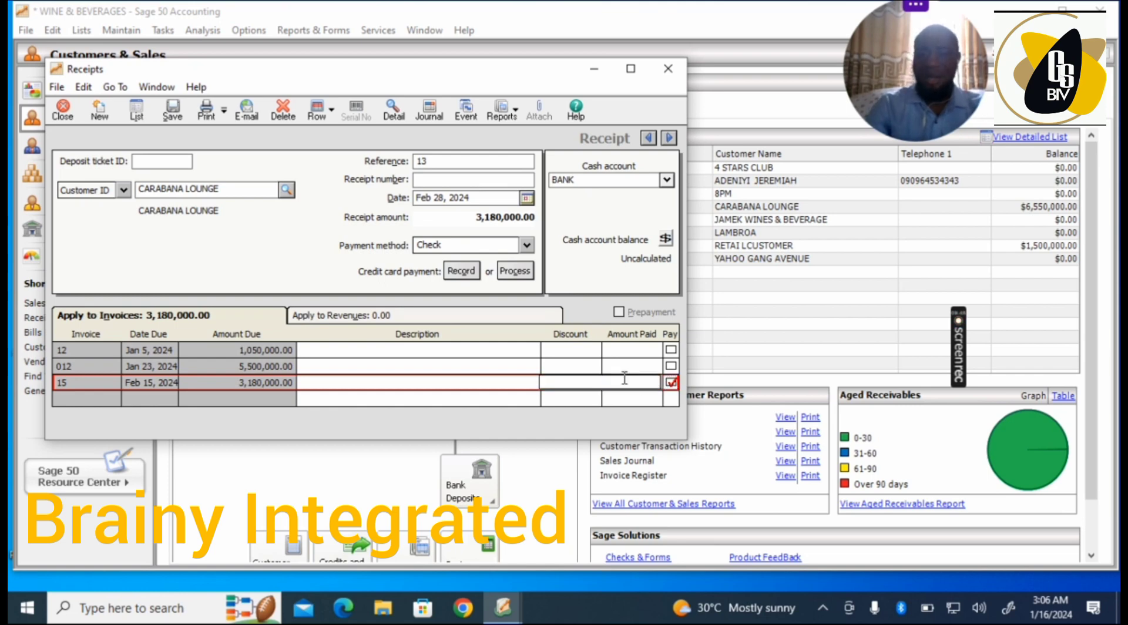
{"action": "left_click", "coordinate": [671, 382]}
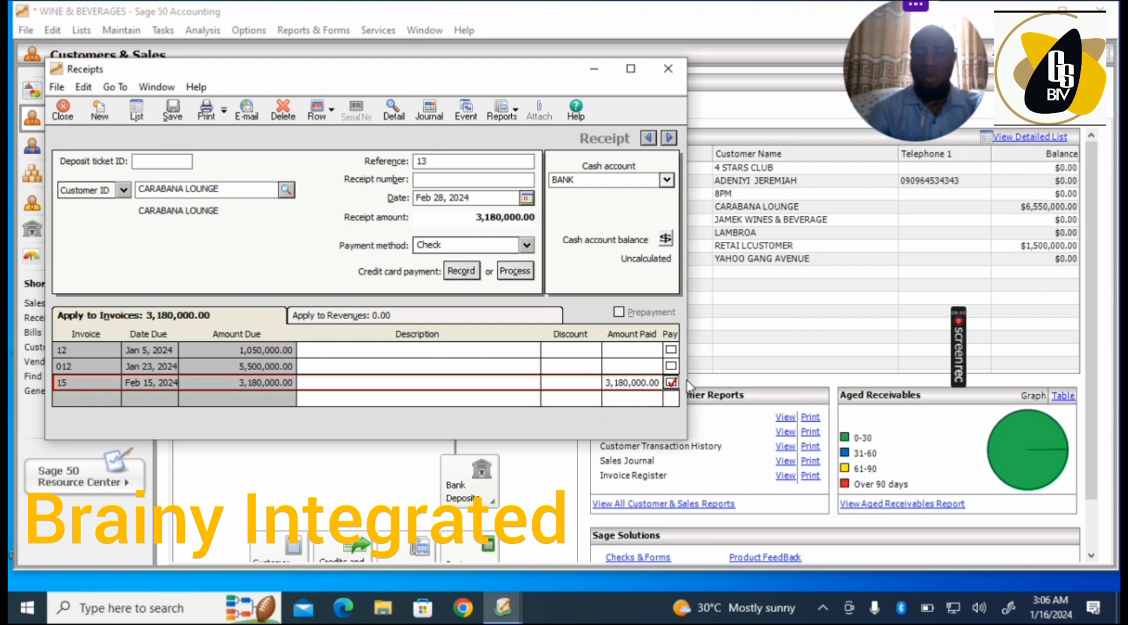
{"action": "left_click", "coordinate": [671, 383]}
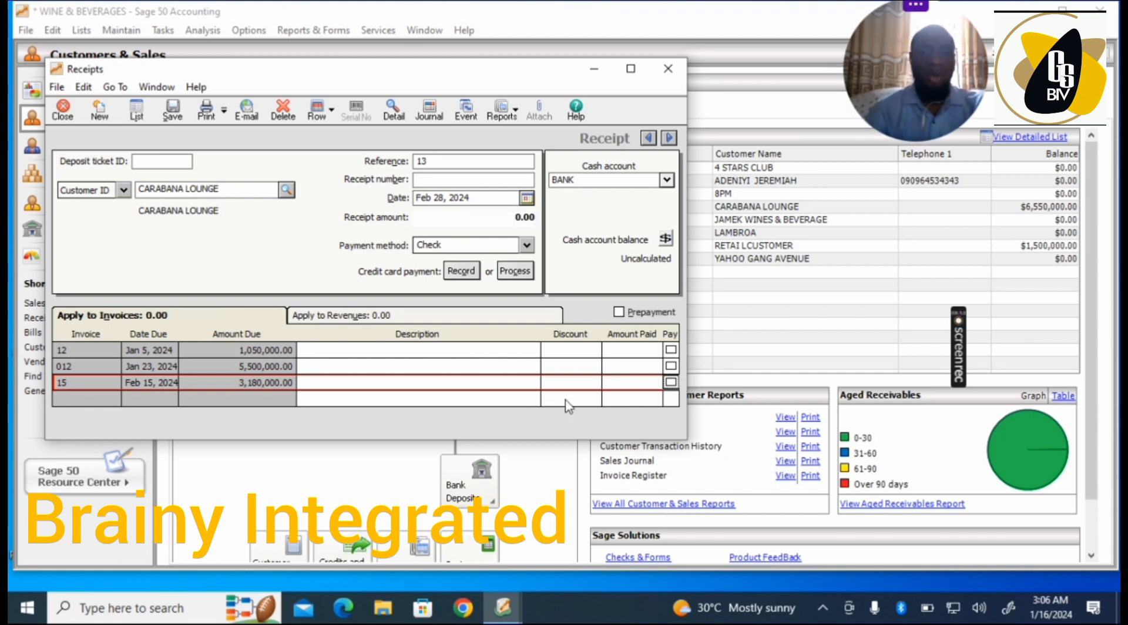
Step: Enter a discount of 180,000.00 on invoice 15 and save the receipt
{"action": "left_click", "coordinate": [562, 382]}
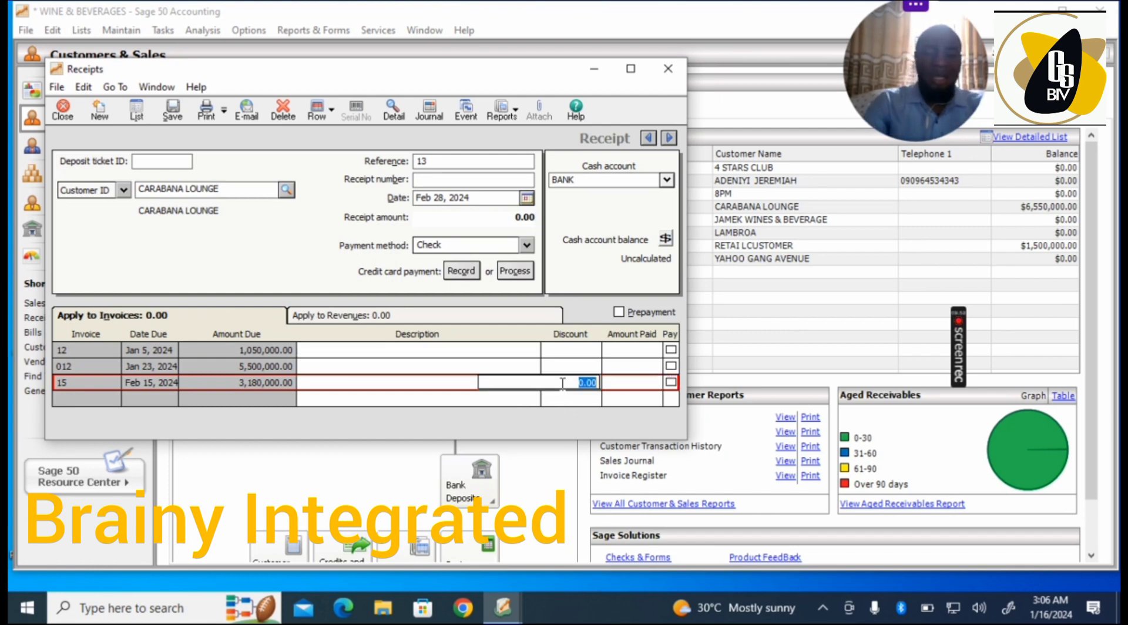
{"action": "type", "text": "1800"}
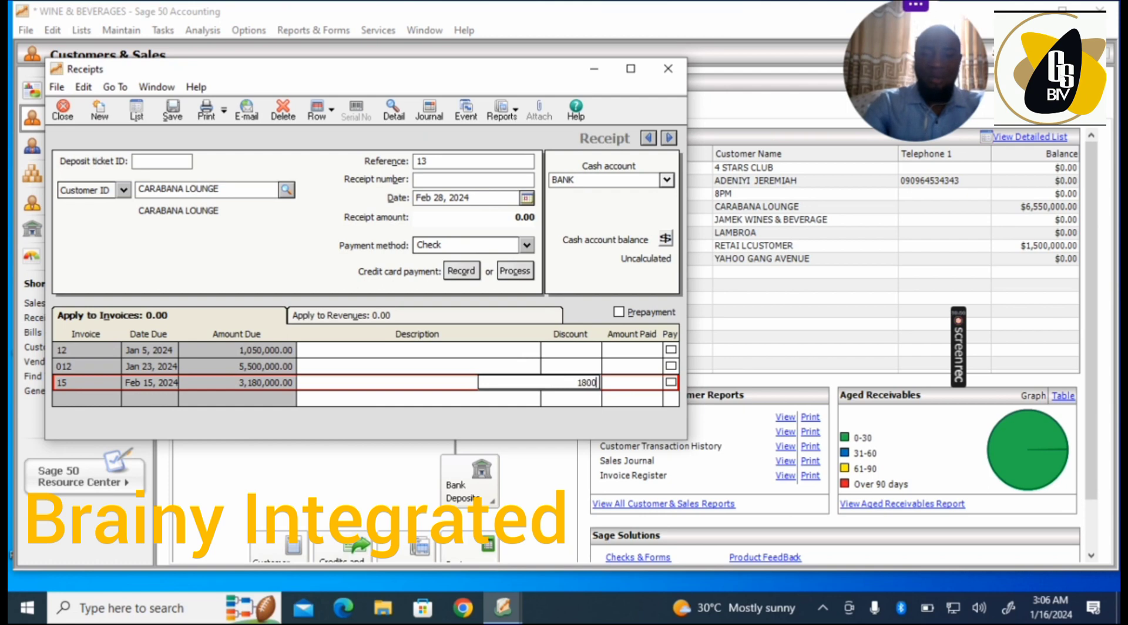
{"action": "key", "text": "Tab"}
{"action": "left_click", "coordinate": [564, 391]}
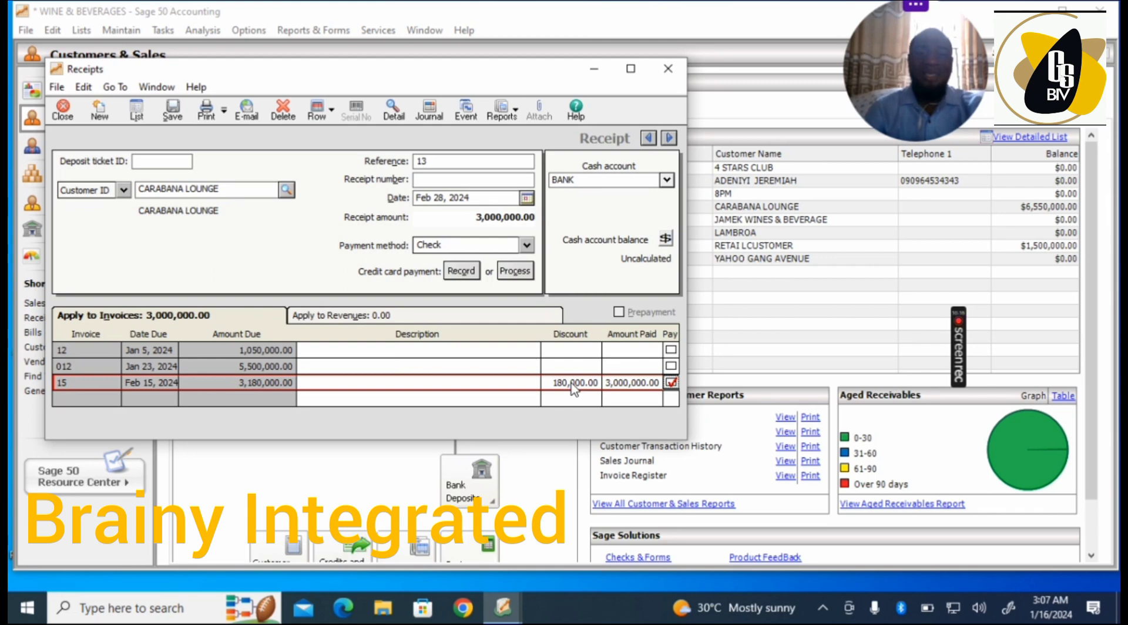
{"action": "left_click", "coordinate": [173, 109]}
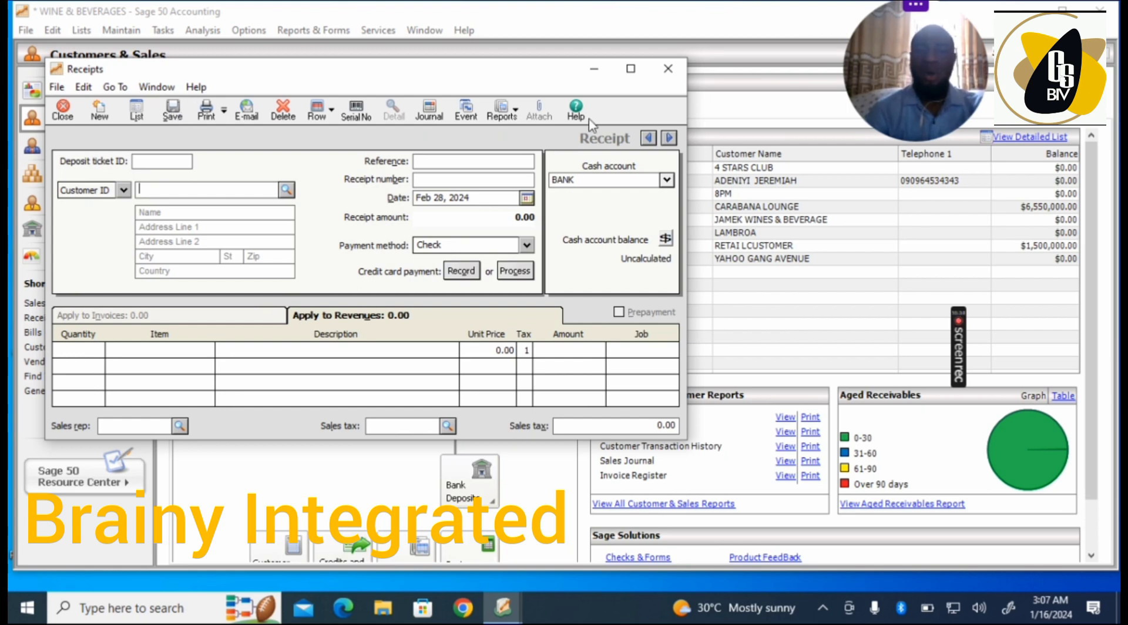
Step: Browse the saved receipts to review receipt 13 for CARABANA LOUNGE, and save it again
{"action": "left_click", "coordinate": [649, 139]}
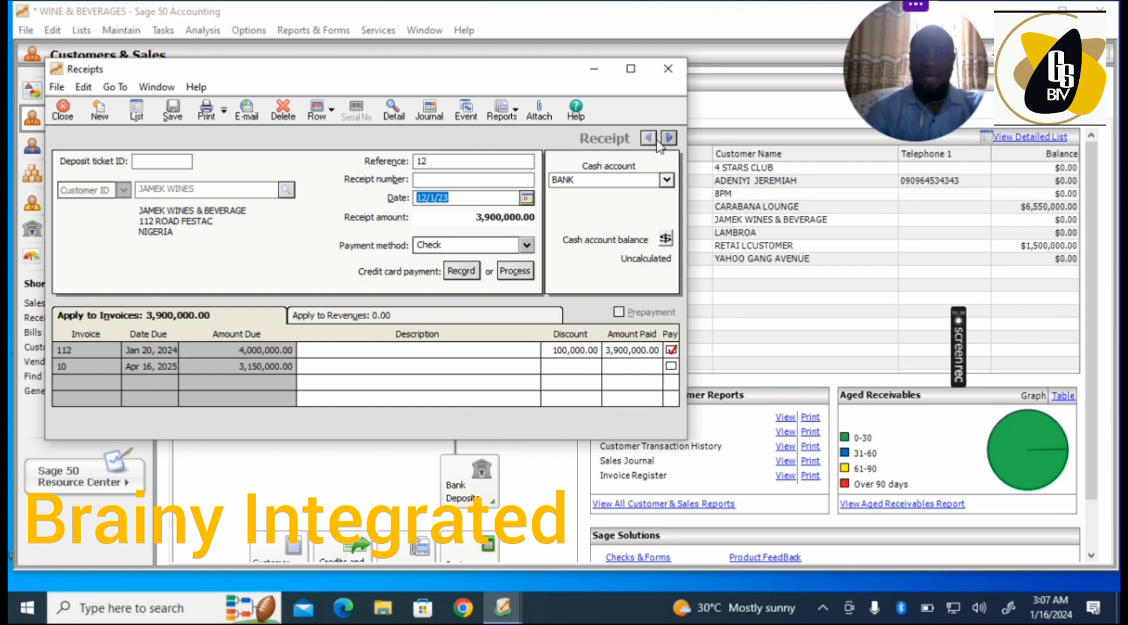
{"action": "left_click", "coordinate": [668, 139]}
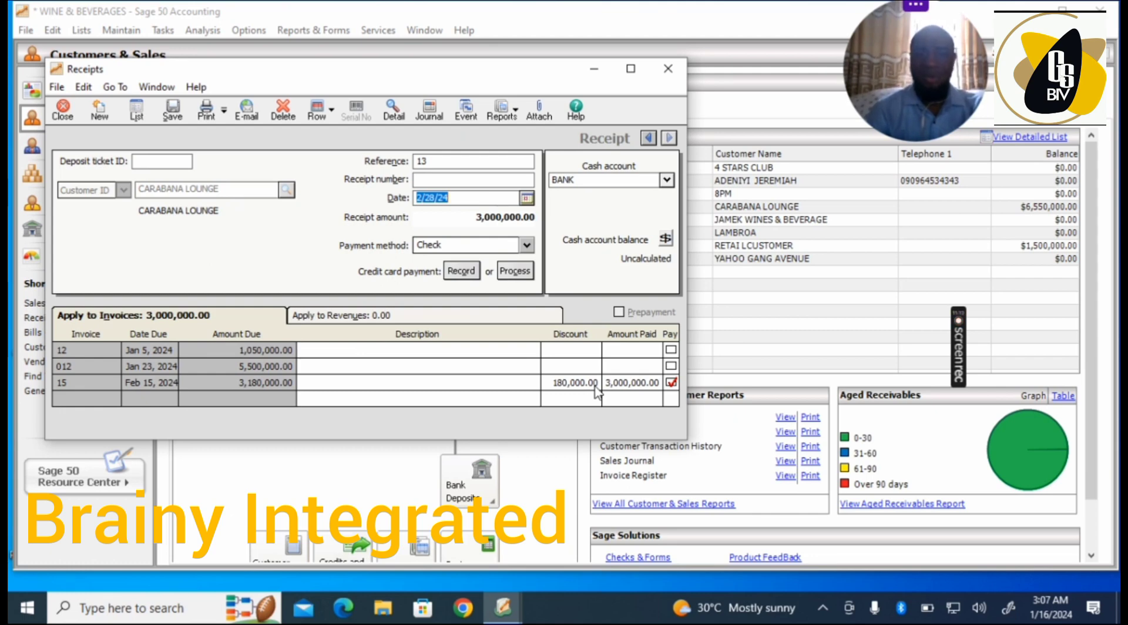
{"action": "left_click", "coordinate": [171, 111]}
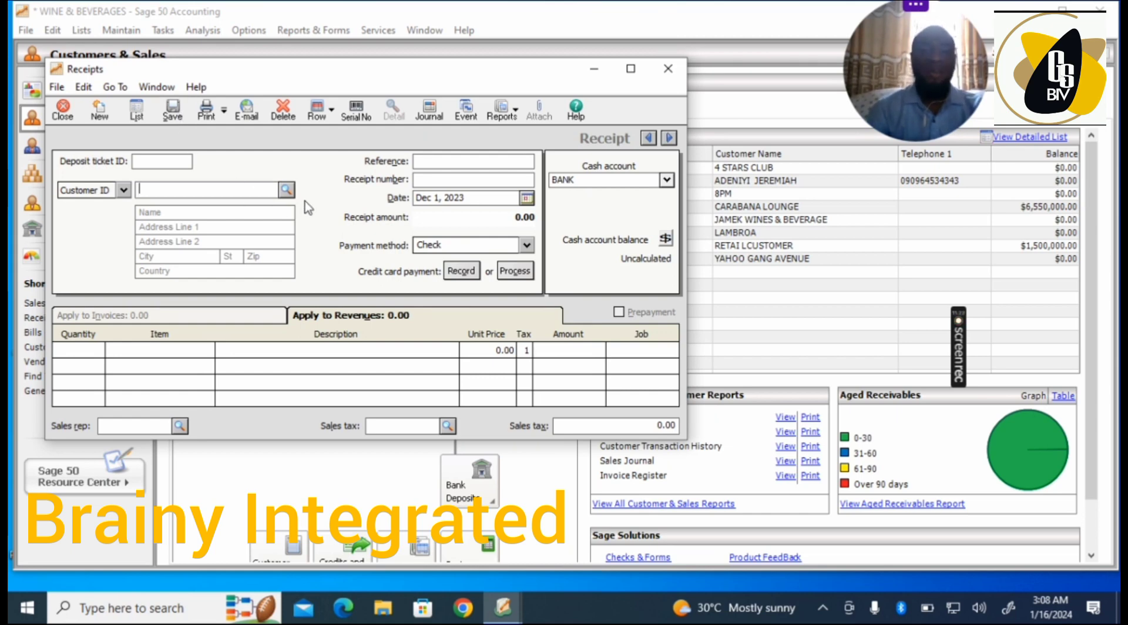
Step: Choose CARABANA LOUNGE as the customer for the new receipt
{"action": "left_click", "coordinate": [286, 191]}
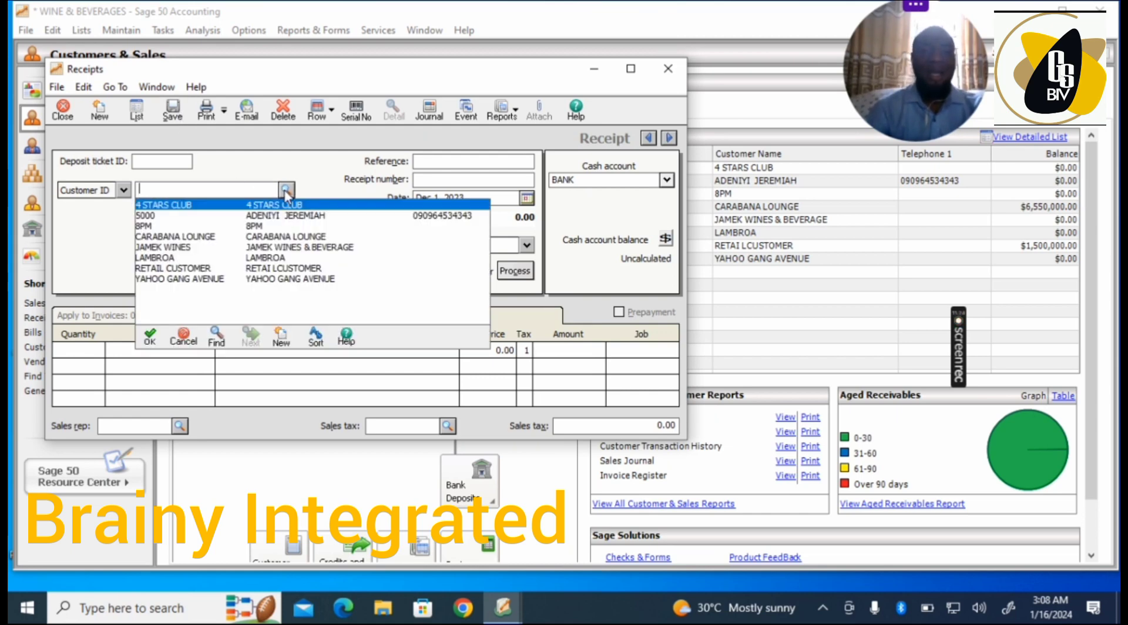
{"action": "left_click", "coordinate": [288, 240]}
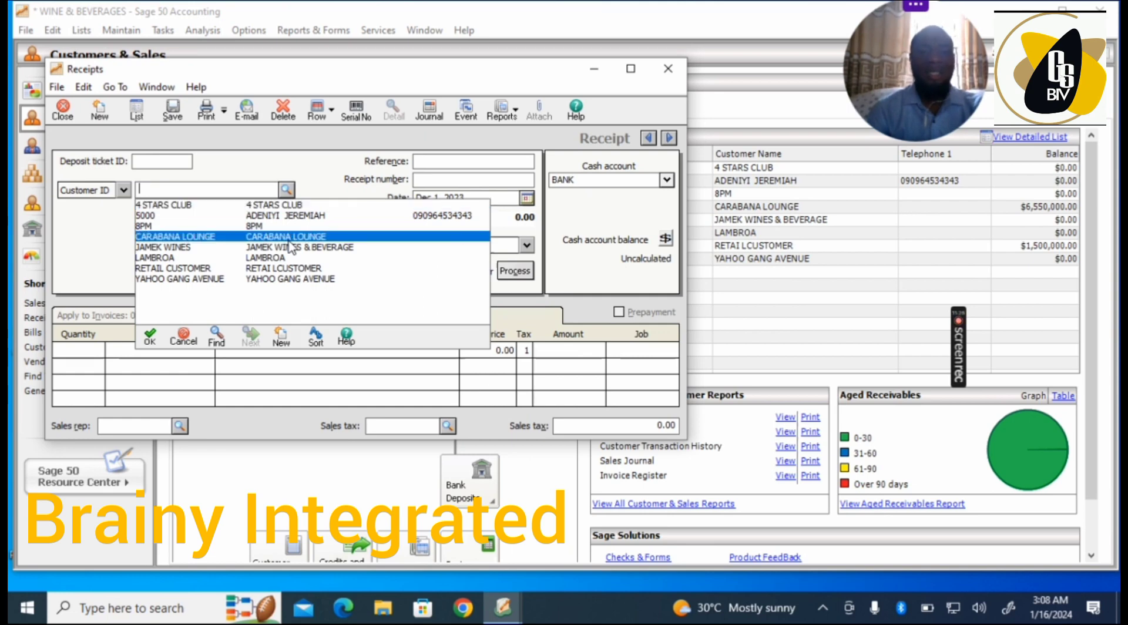
{"action": "double_click", "coordinate": [289, 240]}
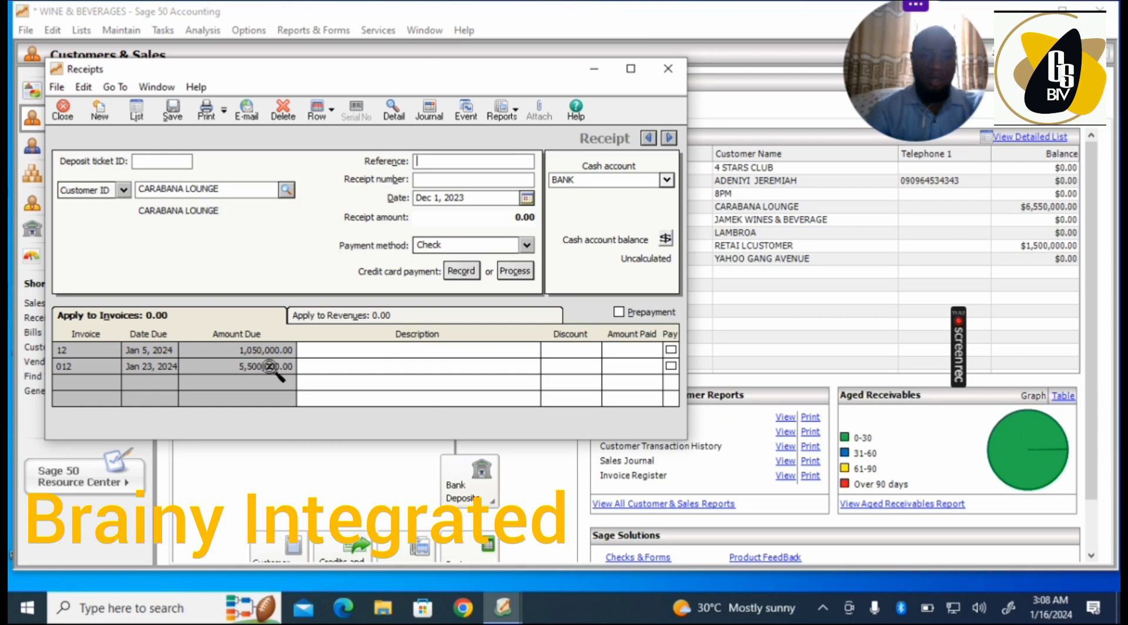
Step: Enter a discount of 500,000 on invoice 012 so that it is paid by this receipt
{"action": "left_click", "coordinate": [637, 366]}
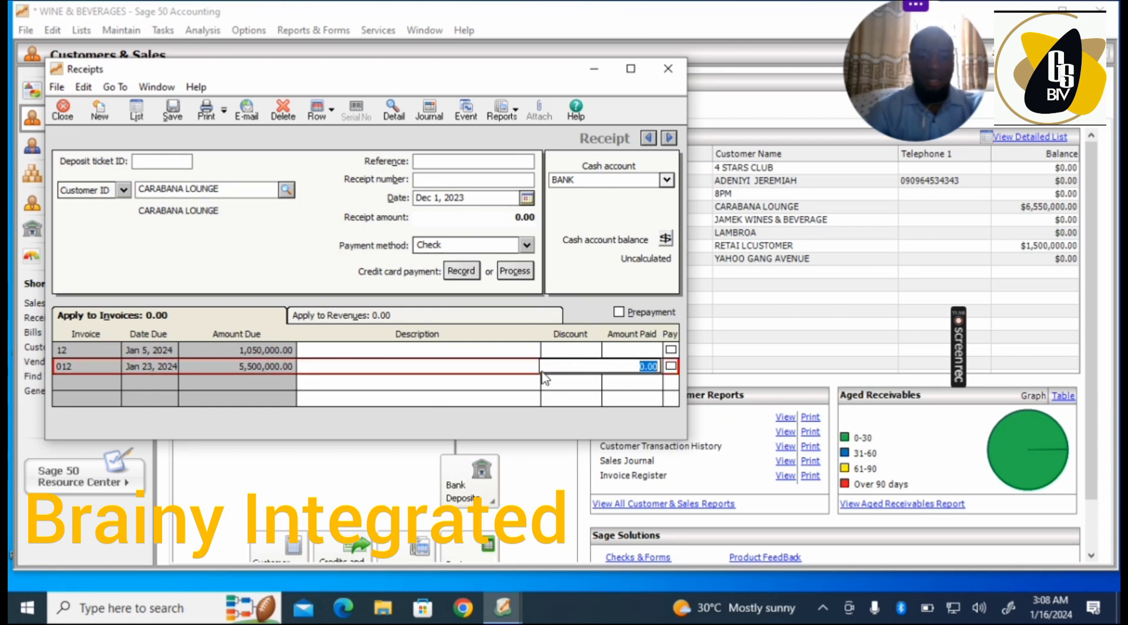
{"action": "left_click", "coordinate": [558, 365]}
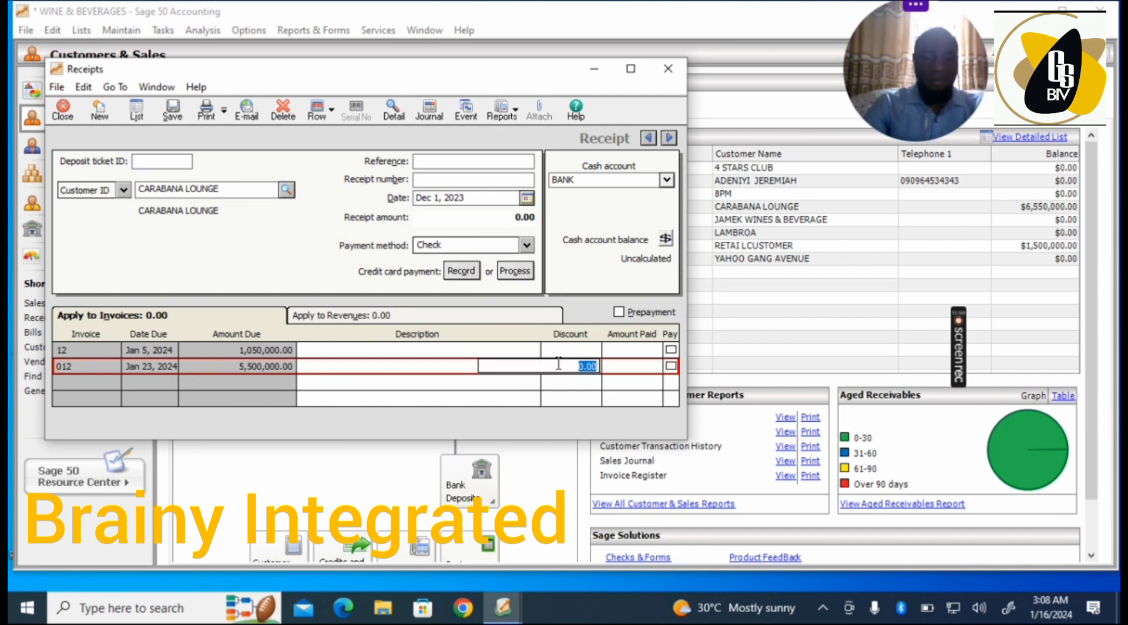
{"action": "type", "text": "500000"}
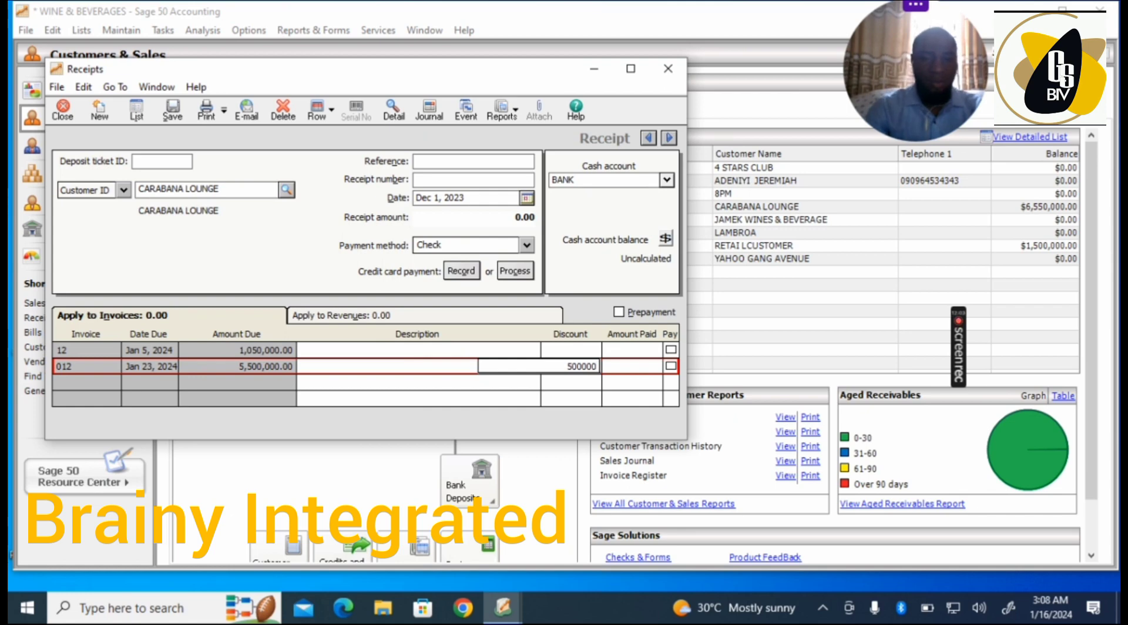
{"action": "key", "text": "Tab"}
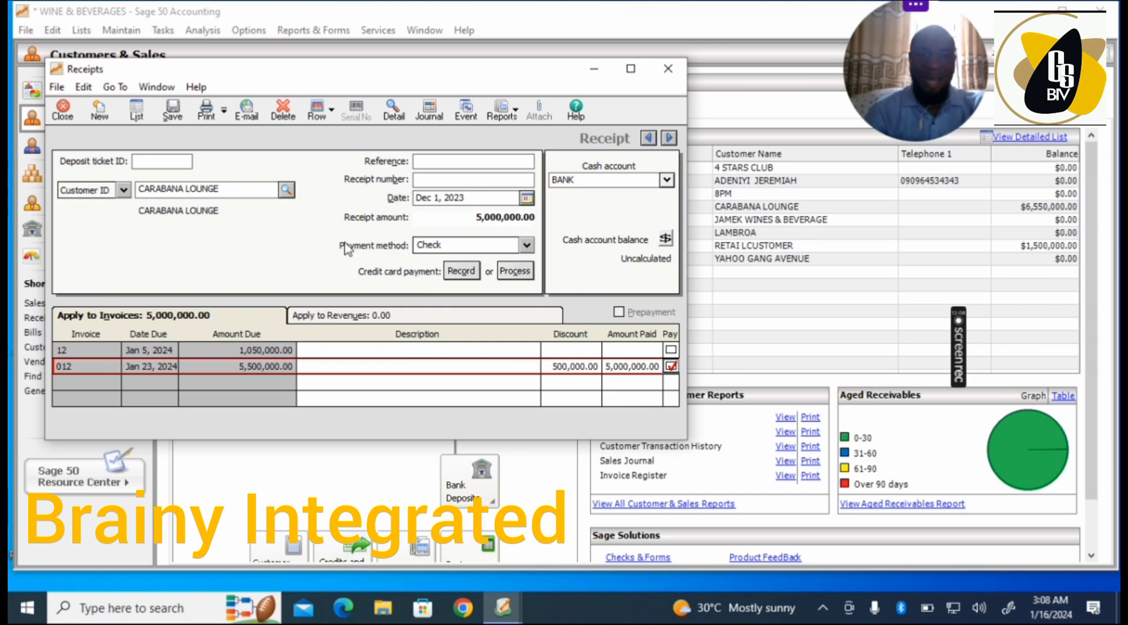
Step: Enter 14 as the receipt's reference and save the receipt
{"action": "left_click", "coordinate": [172, 113]}
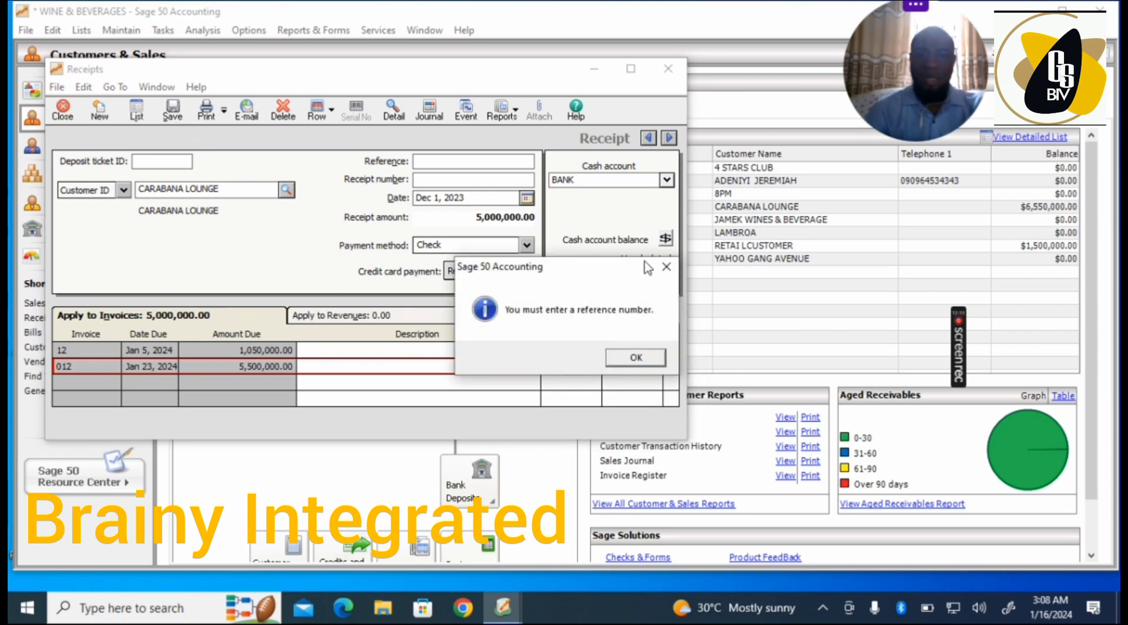
{"action": "left_click", "coordinate": [667, 267]}
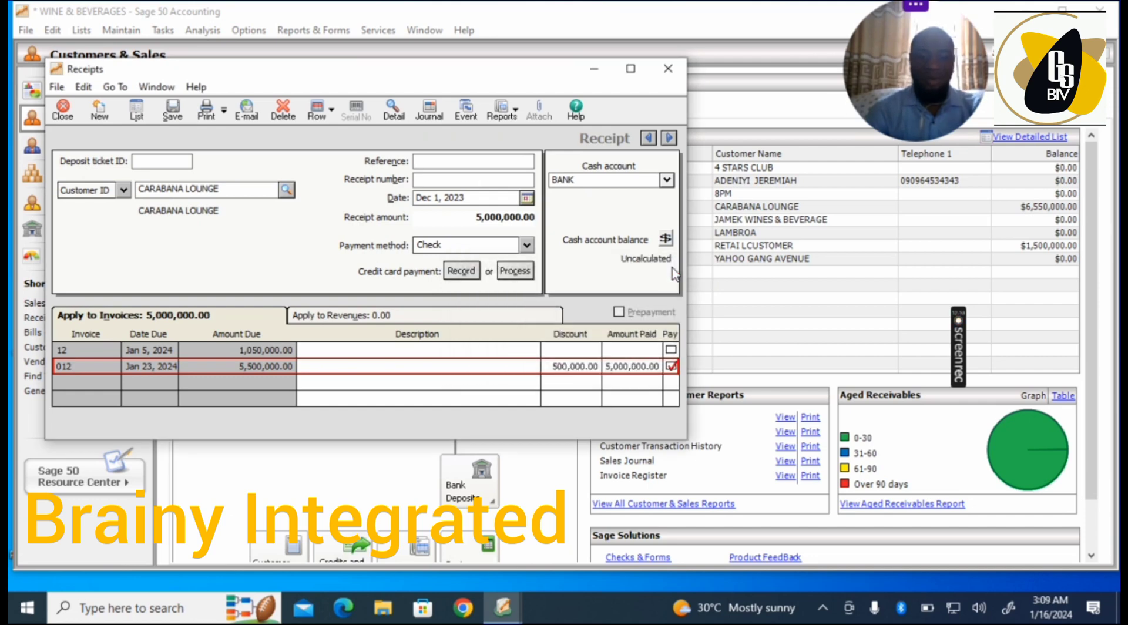
{"action": "type", "text": "14"}
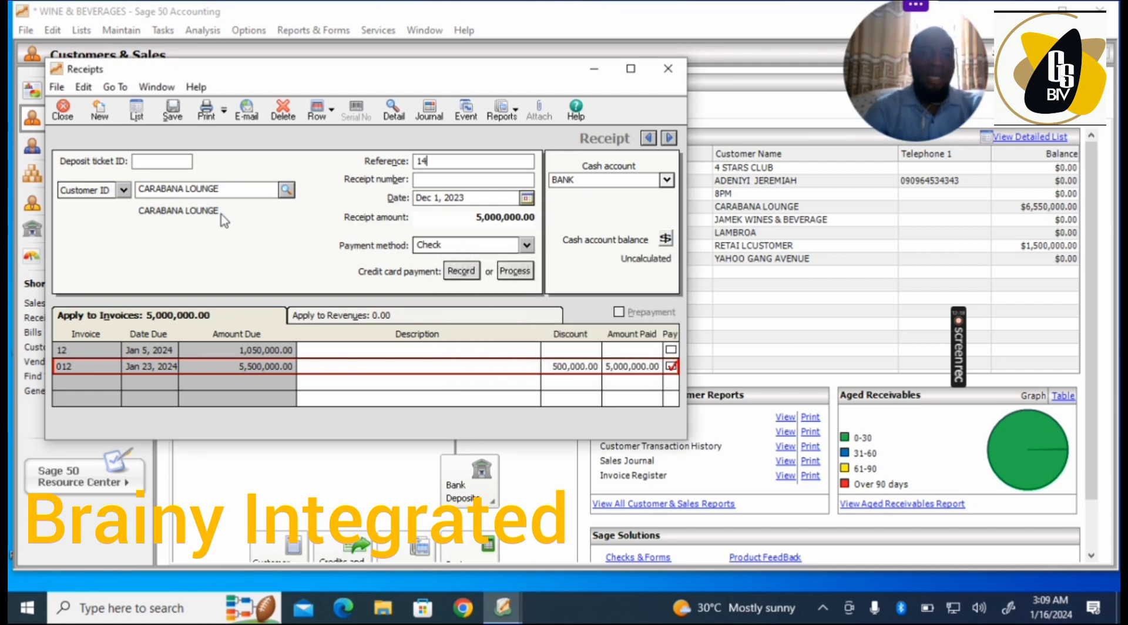
{"action": "left_click", "coordinate": [181, 116]}
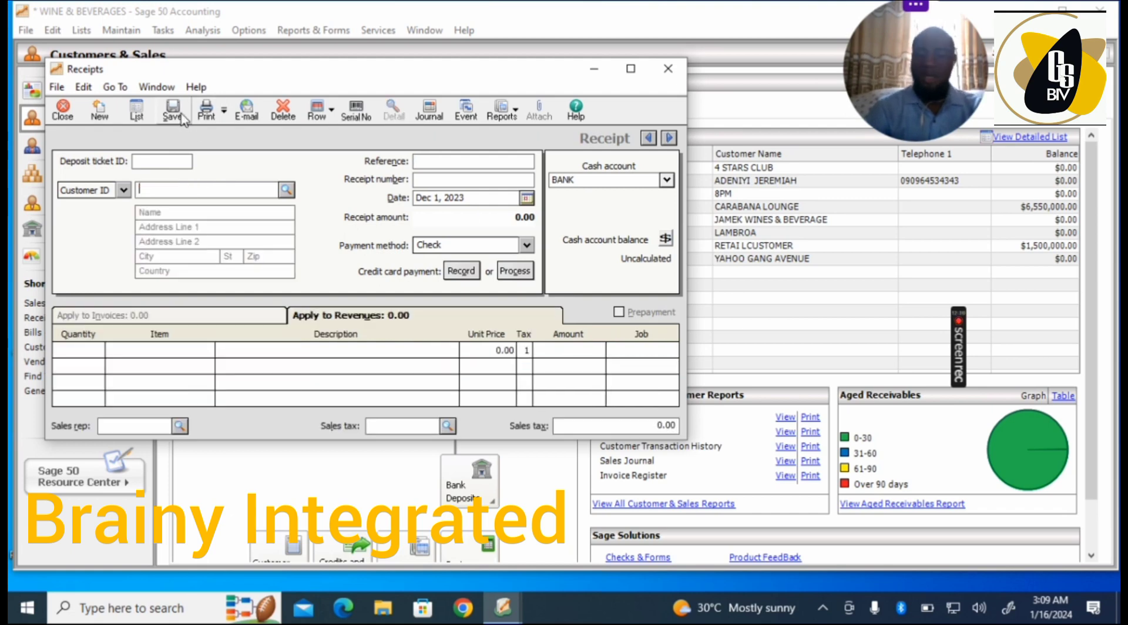